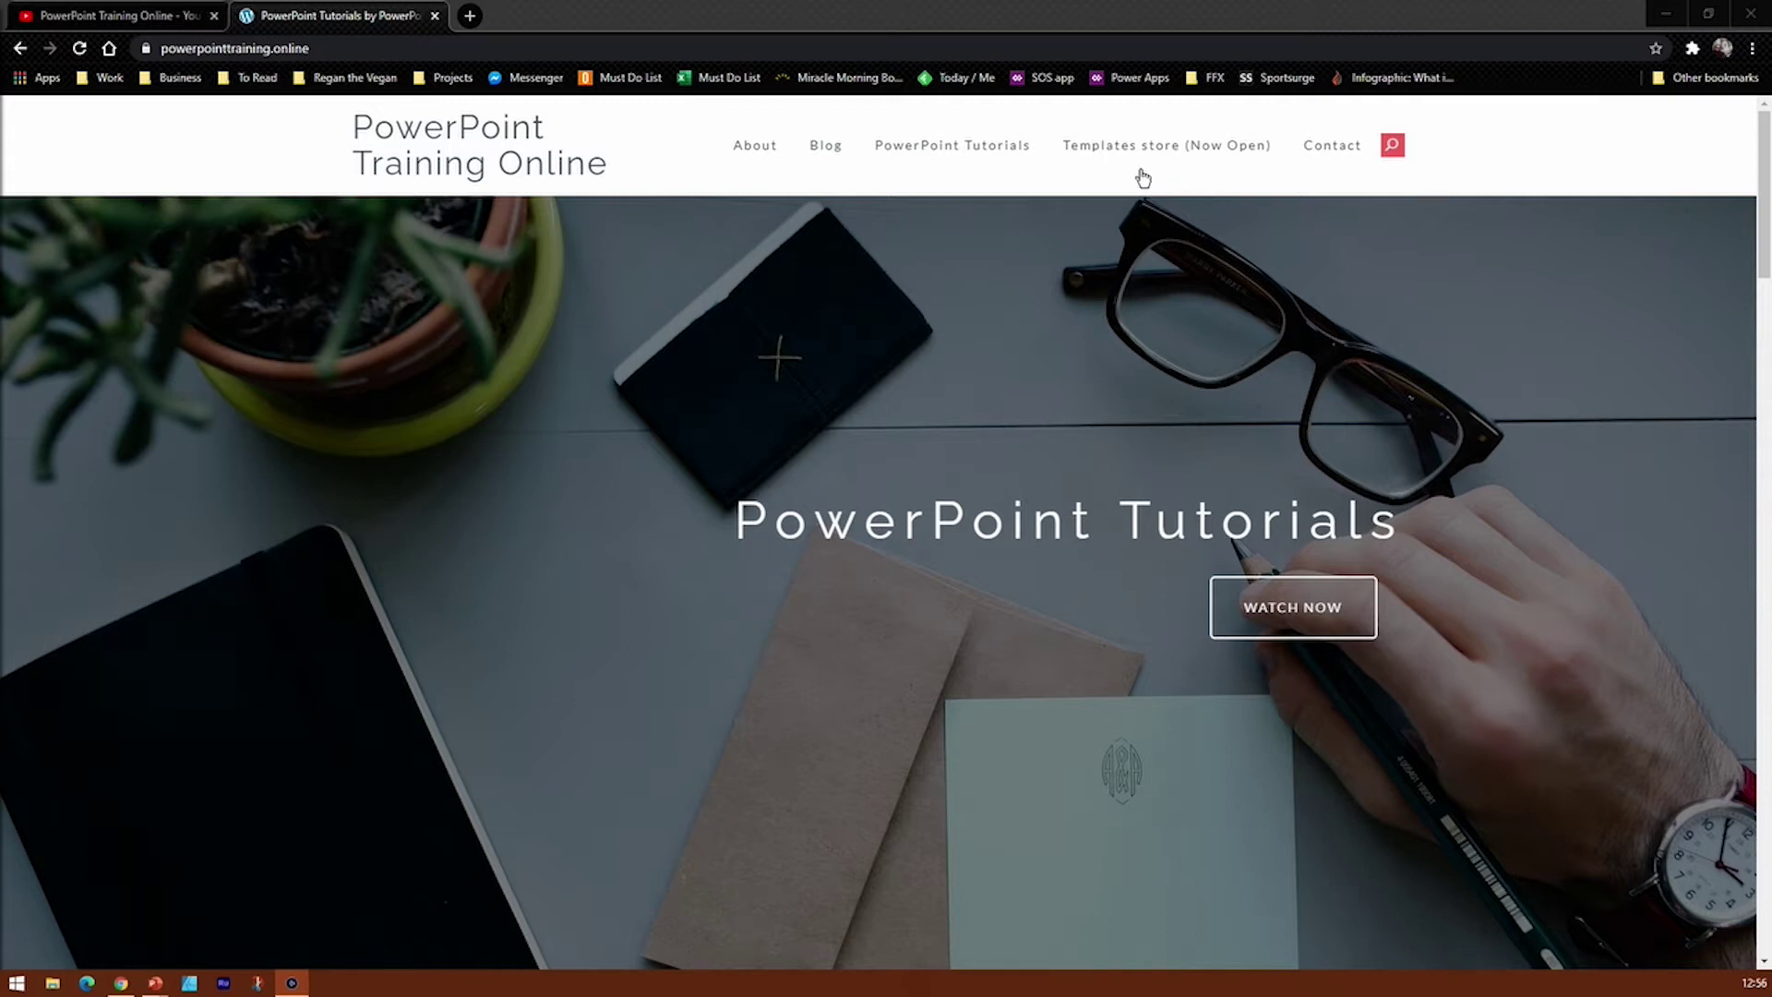
Go to the website's templates store and open the Cityscape template page.
click(1149, 146)
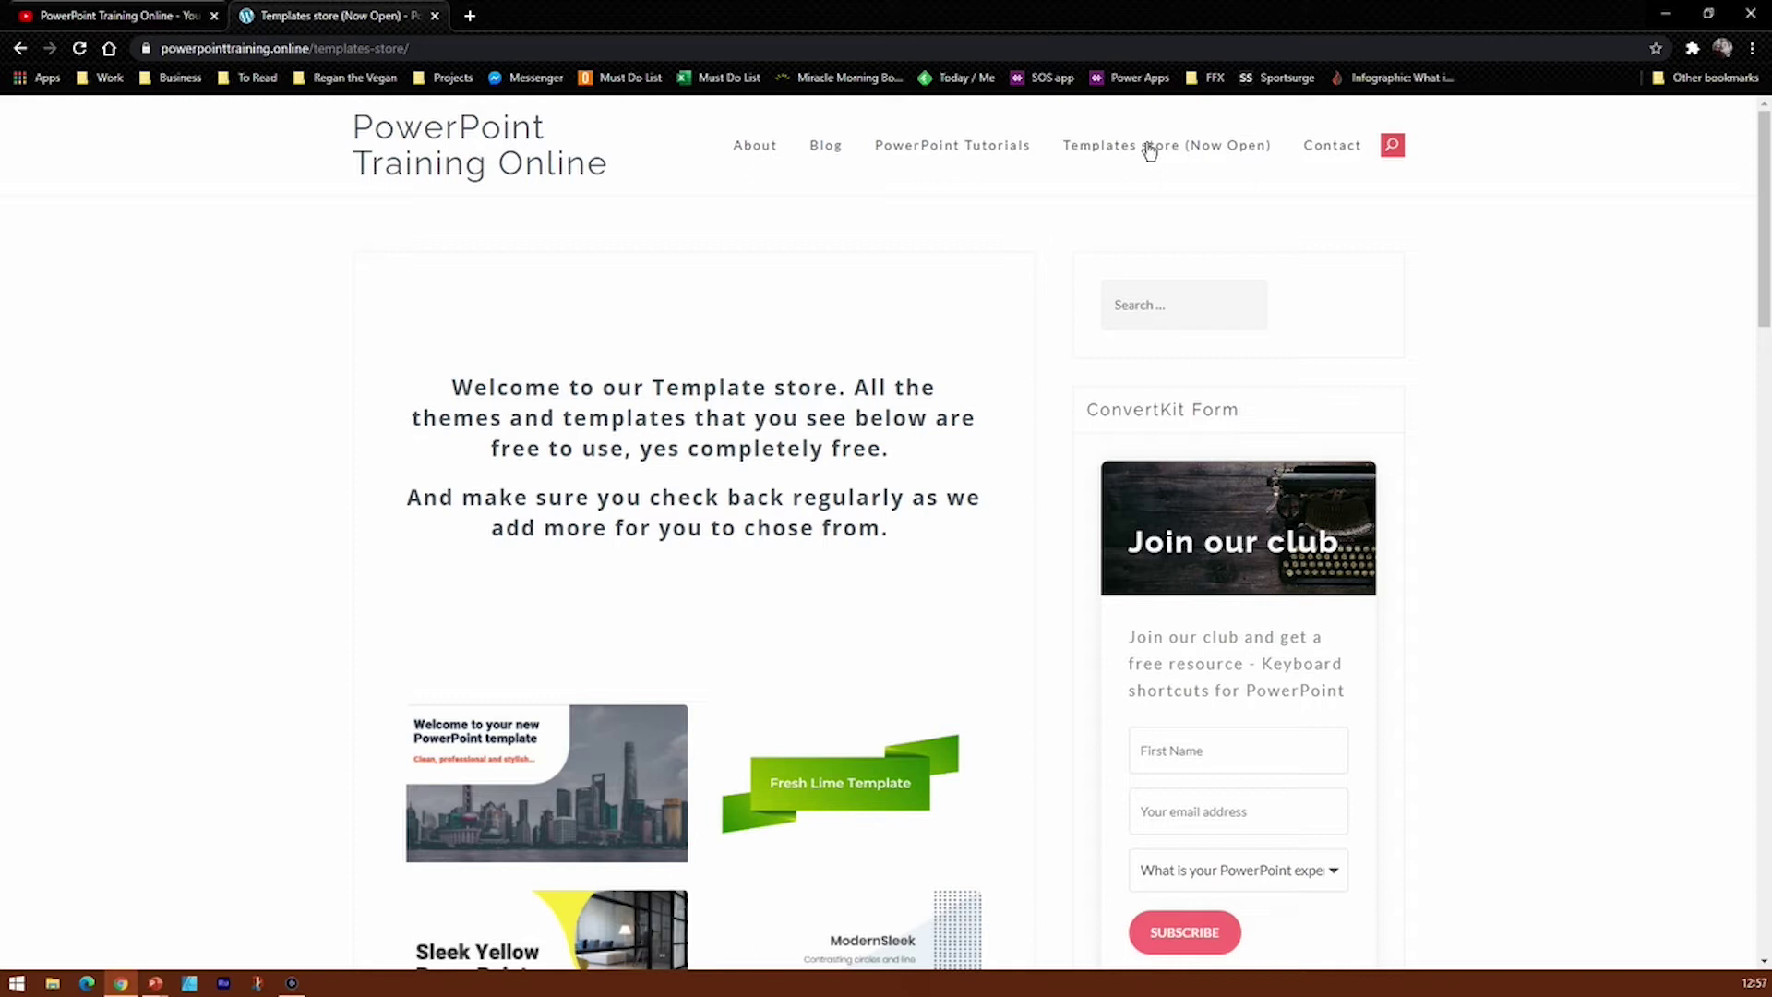
scroll(379, 513, down, 2)
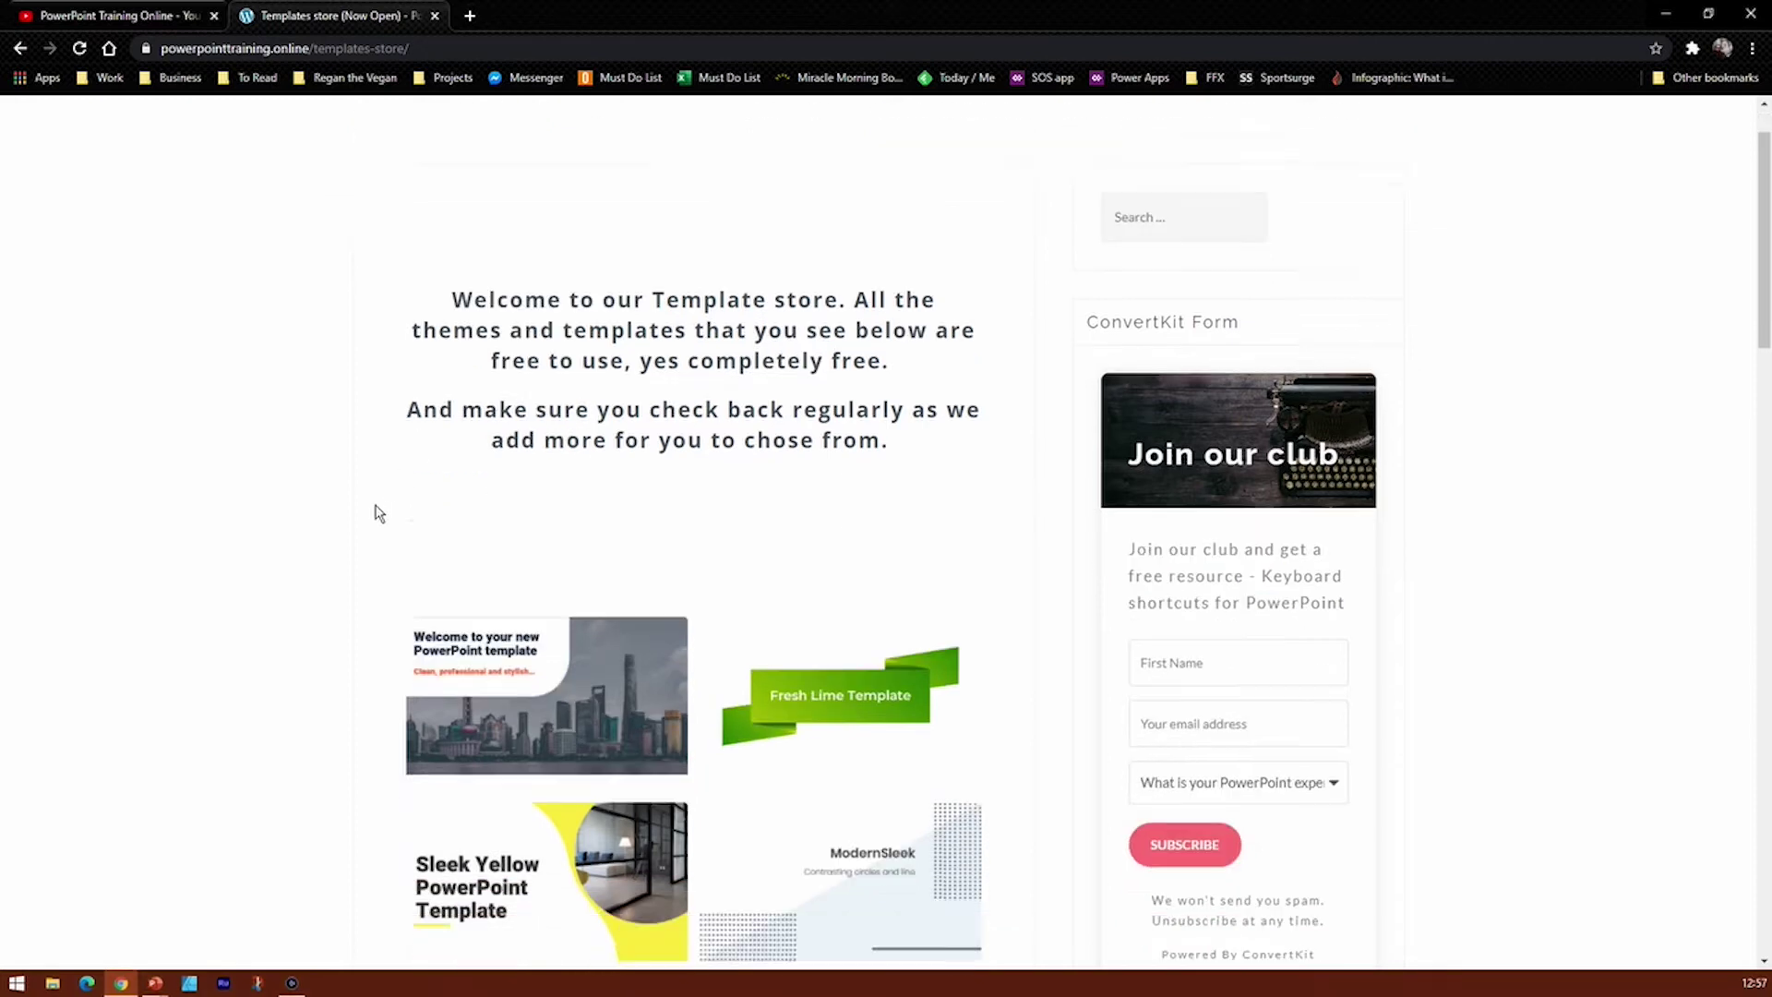
click(412, 512)
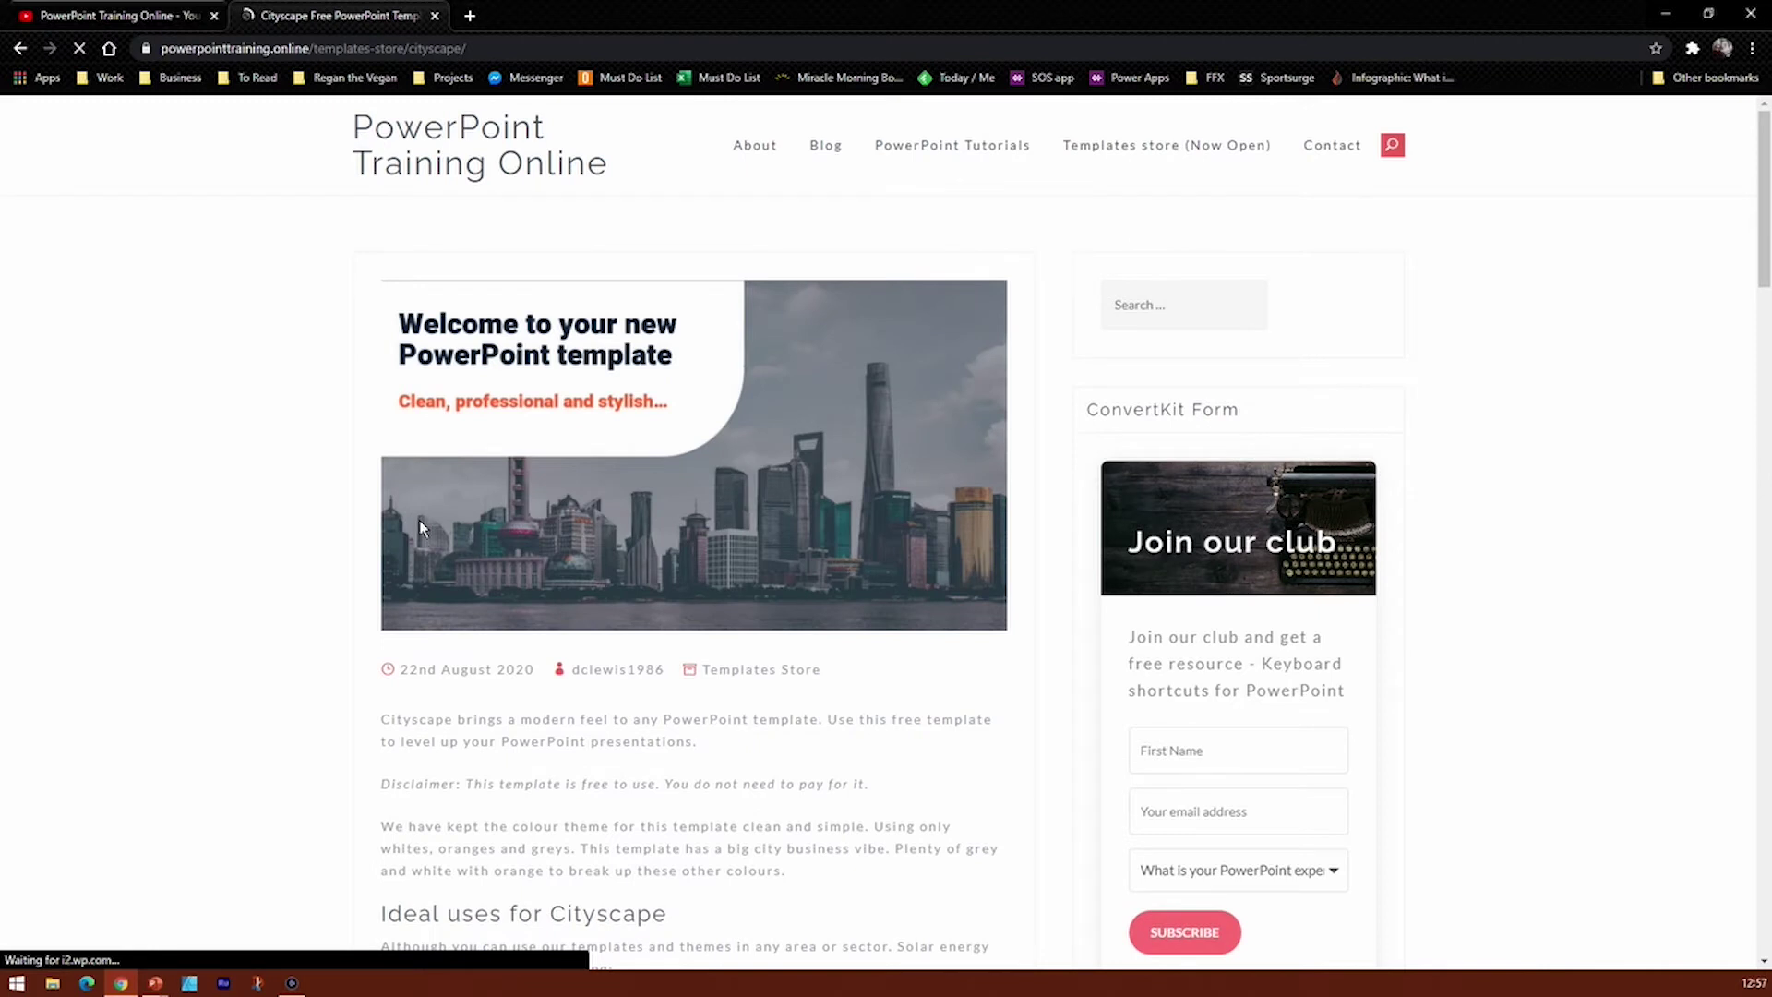
Examine the Cityscape page's description, font details, download form and sample slide images.
scroll(369, 554, down, 4)
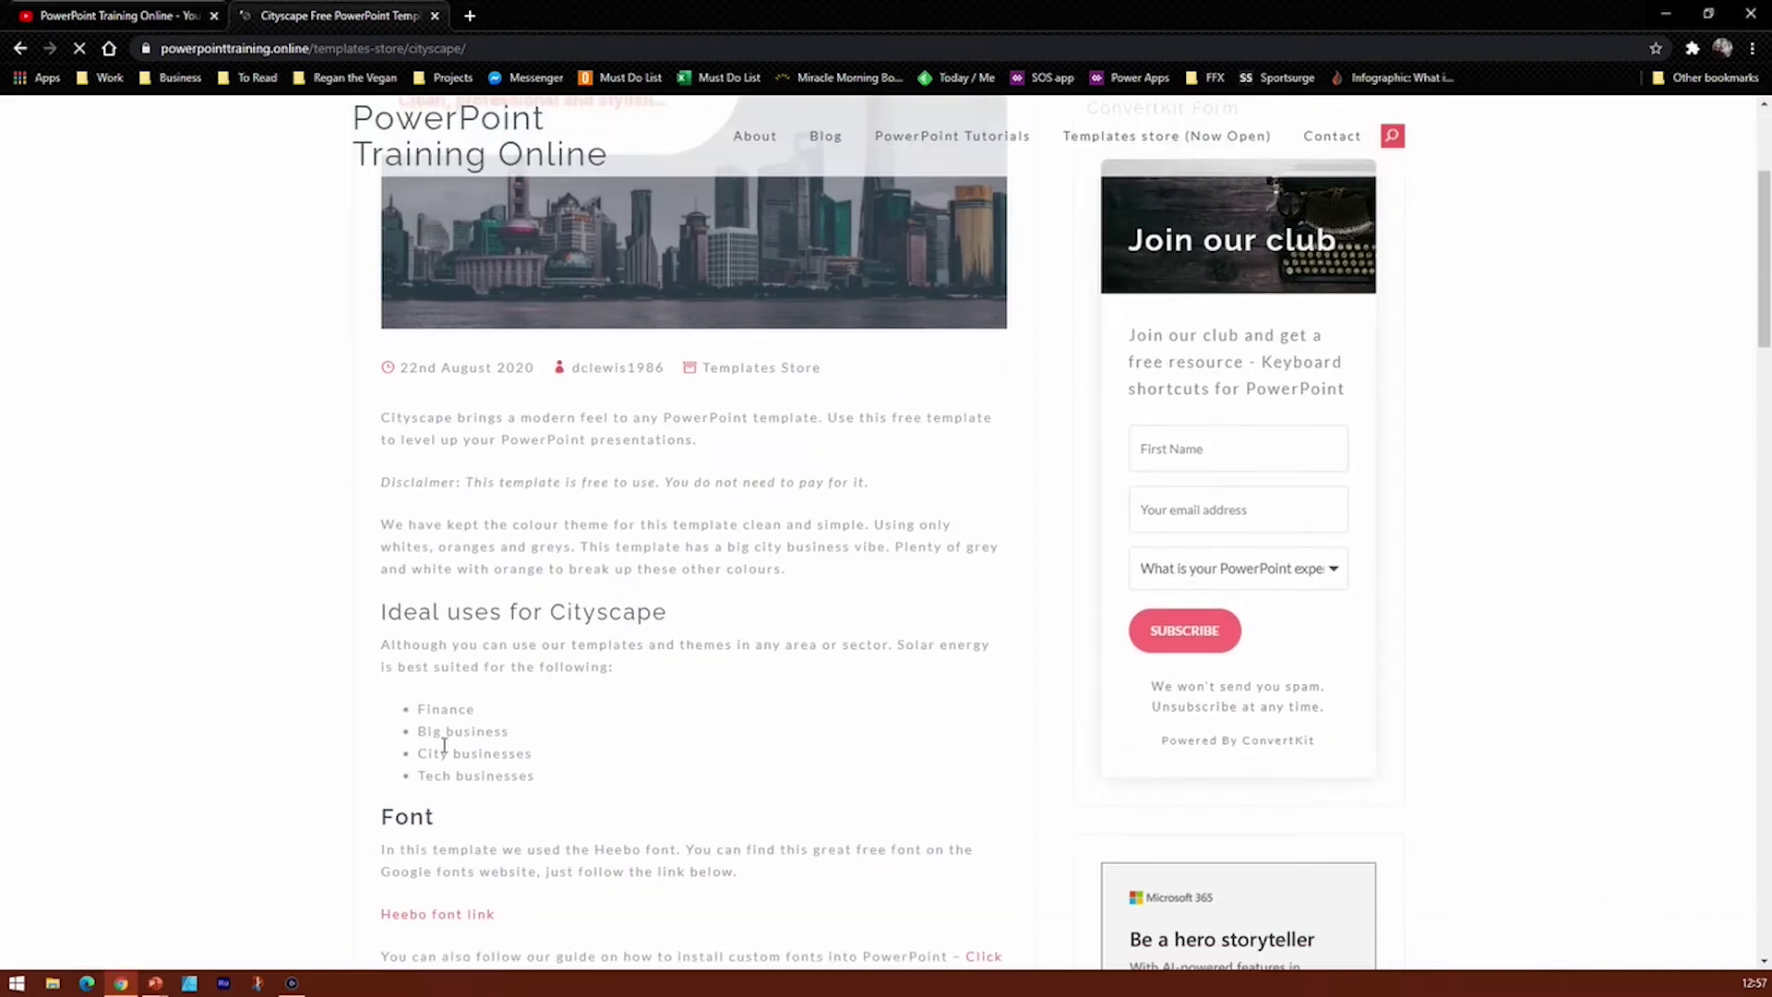
scroll(434, 725, down, 3)
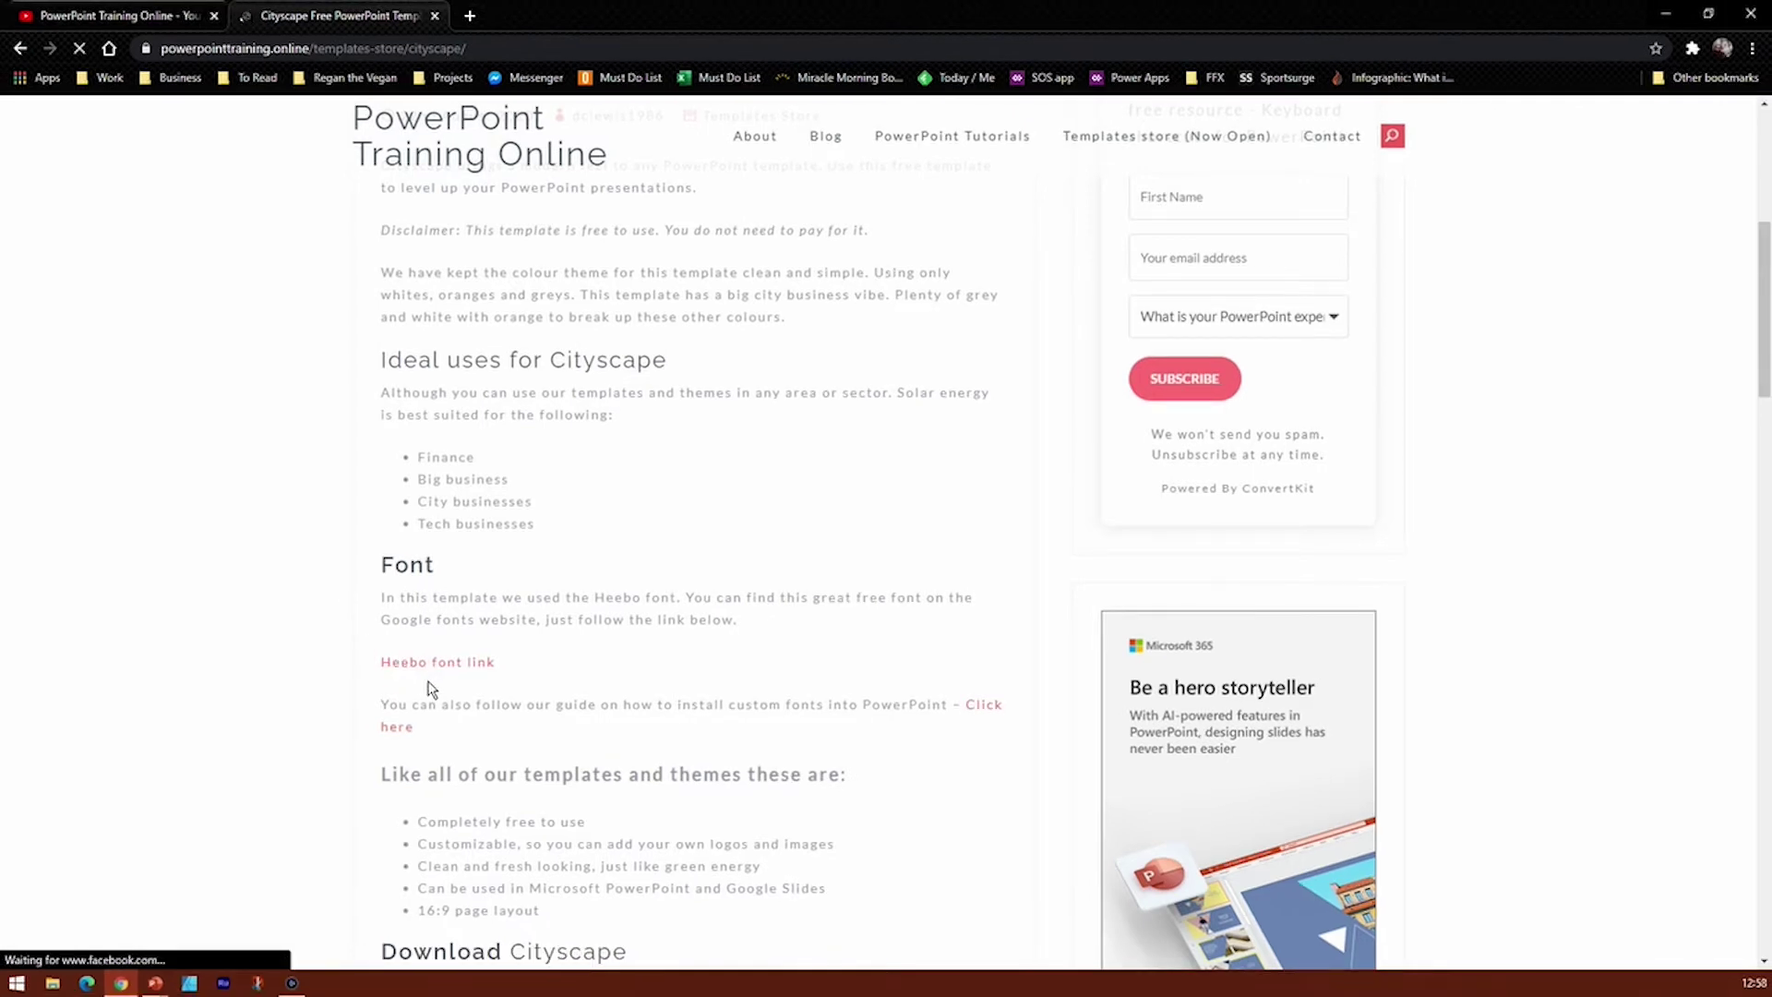
scroll(419, 683, down, 6)
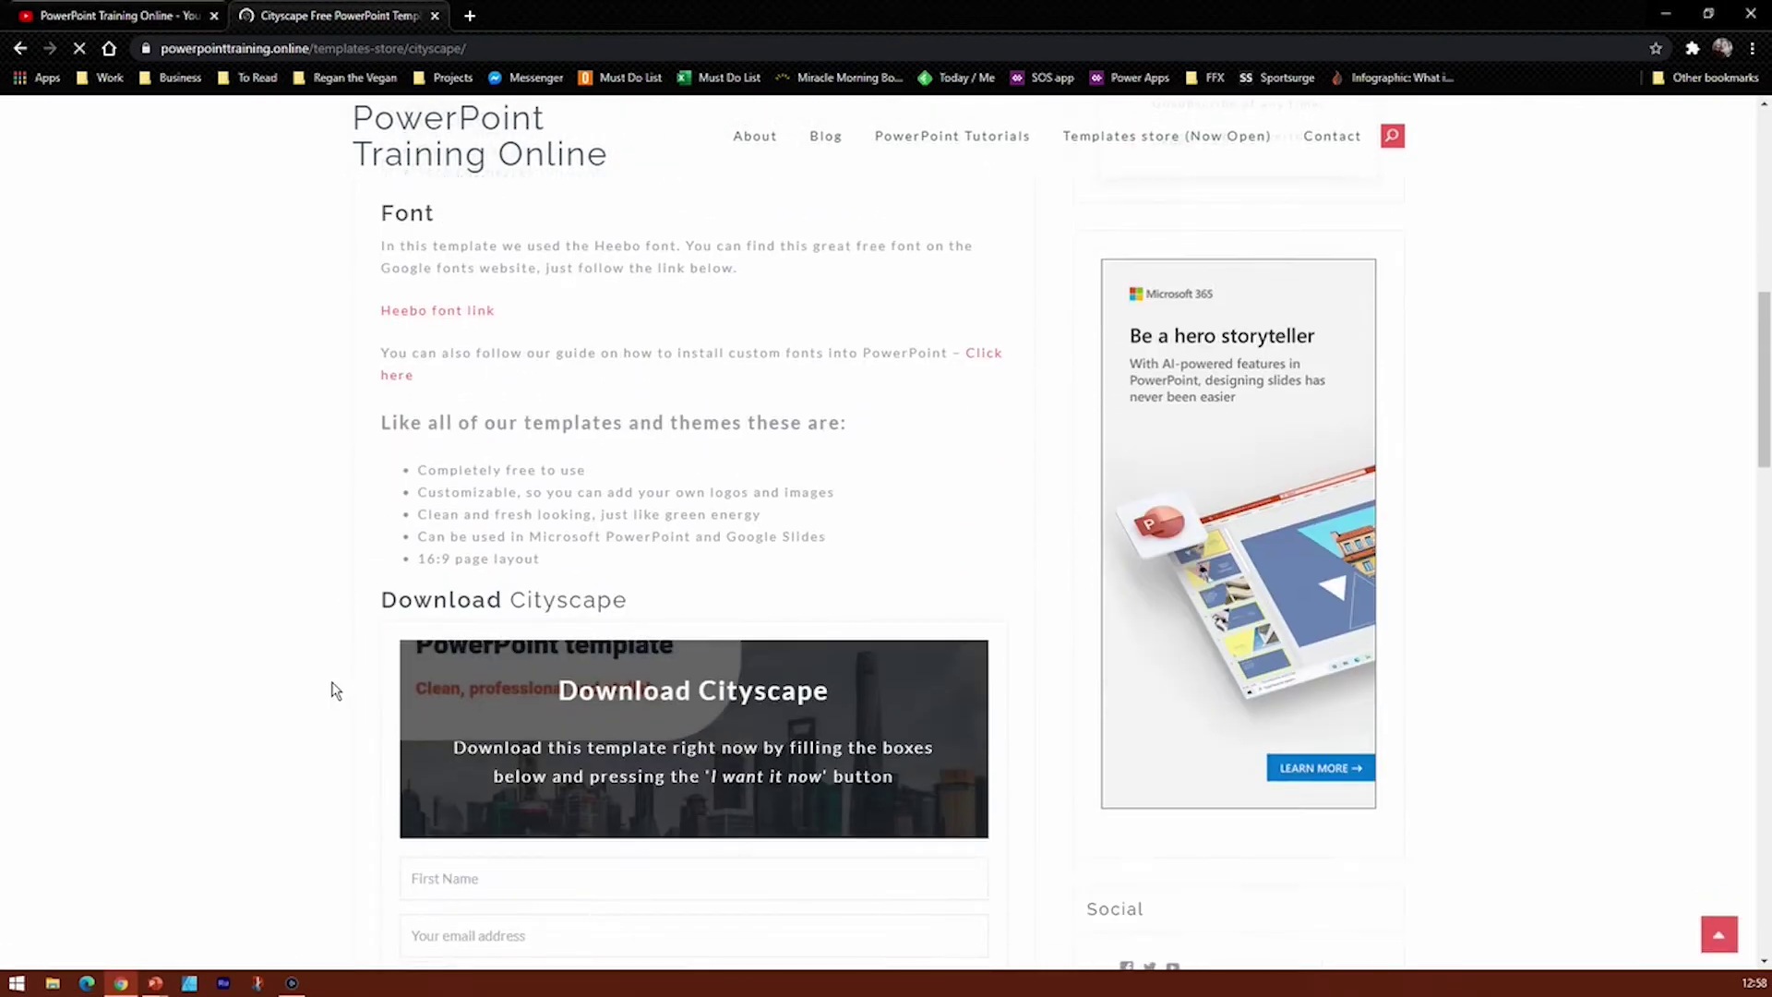
scroll(351, 720, down, 7)
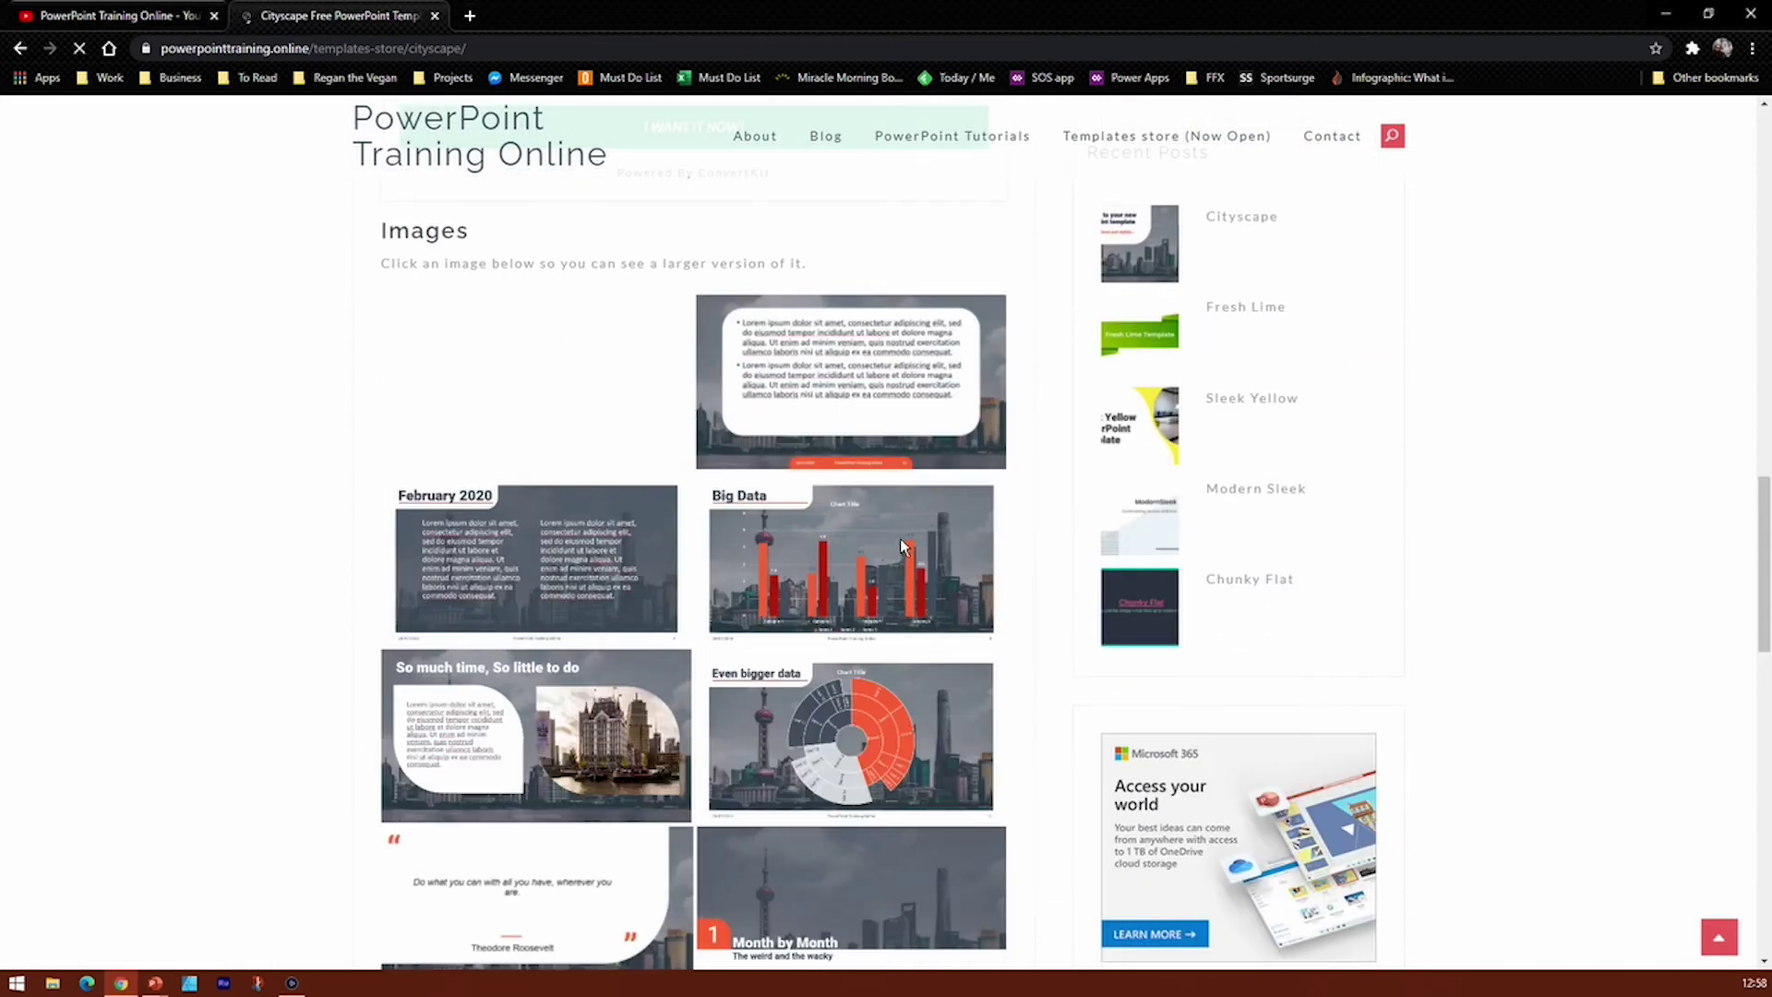
scroll(701, 646, down, 5)
scroll(510, 709, up, 1)
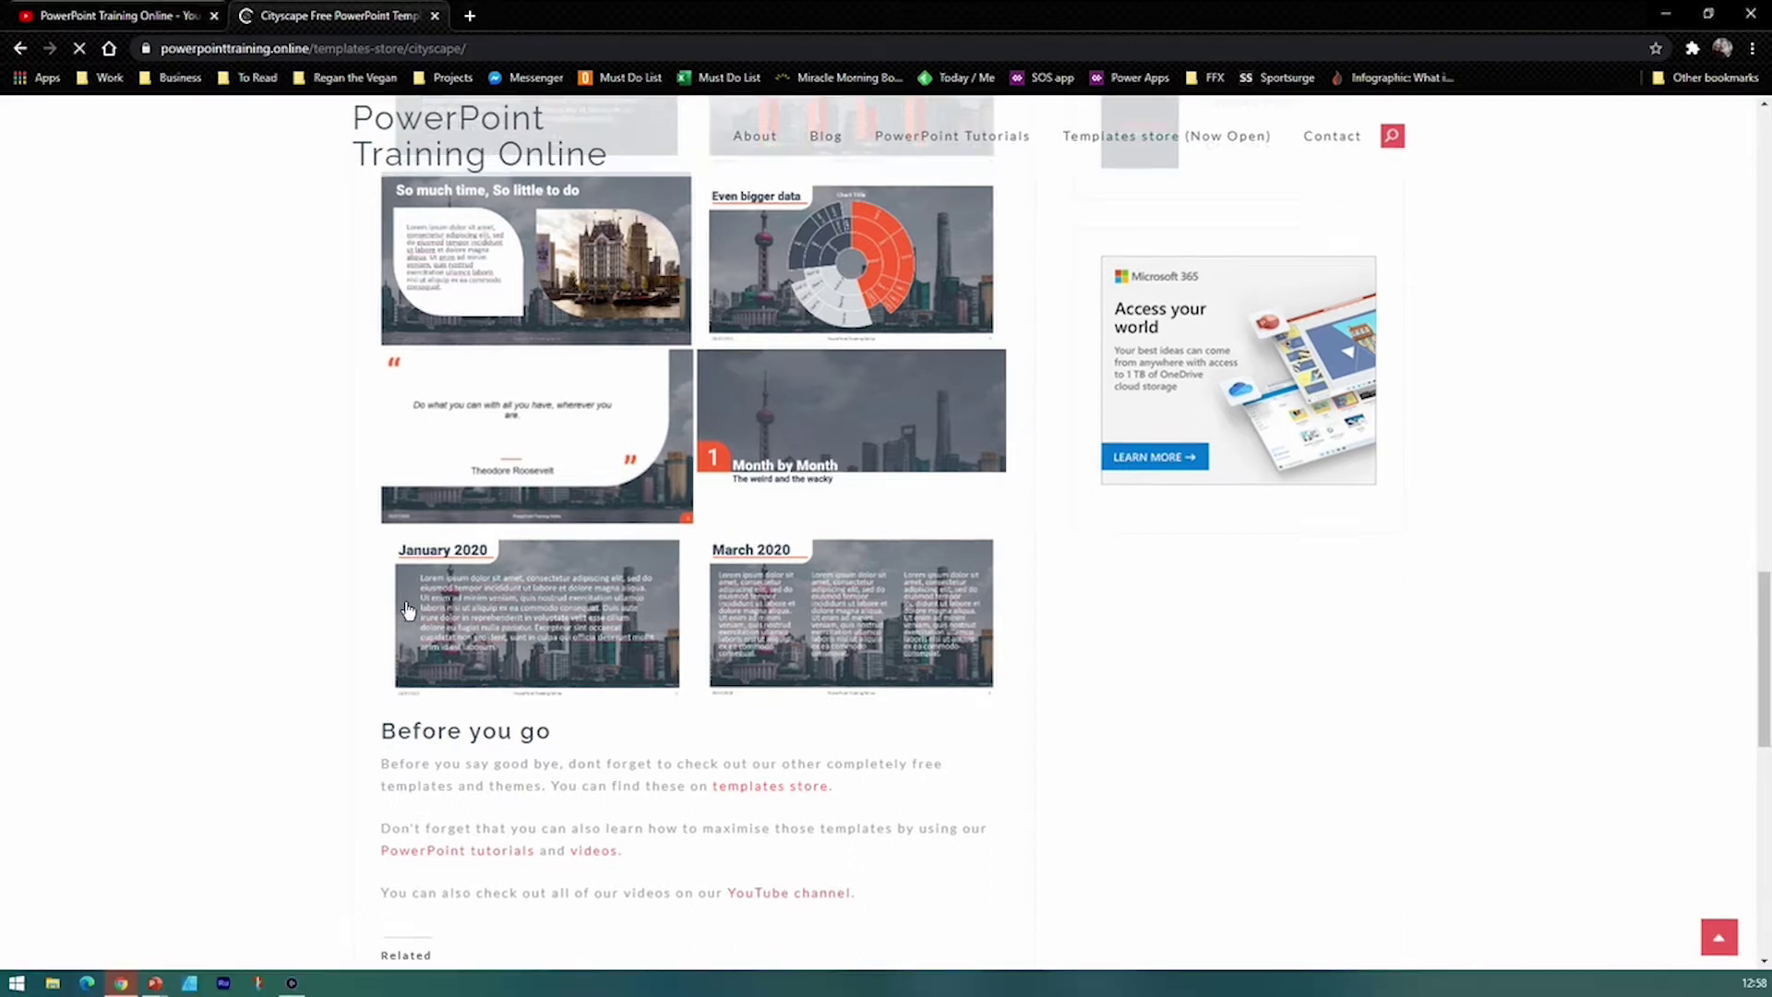
scroll(407, 613, up, 9)
scroll(310, 641, down, 10)
scroll(508, 559, up, 12)
scroll(466, 652, down, 3)
scroll(472, 673, up, 7)
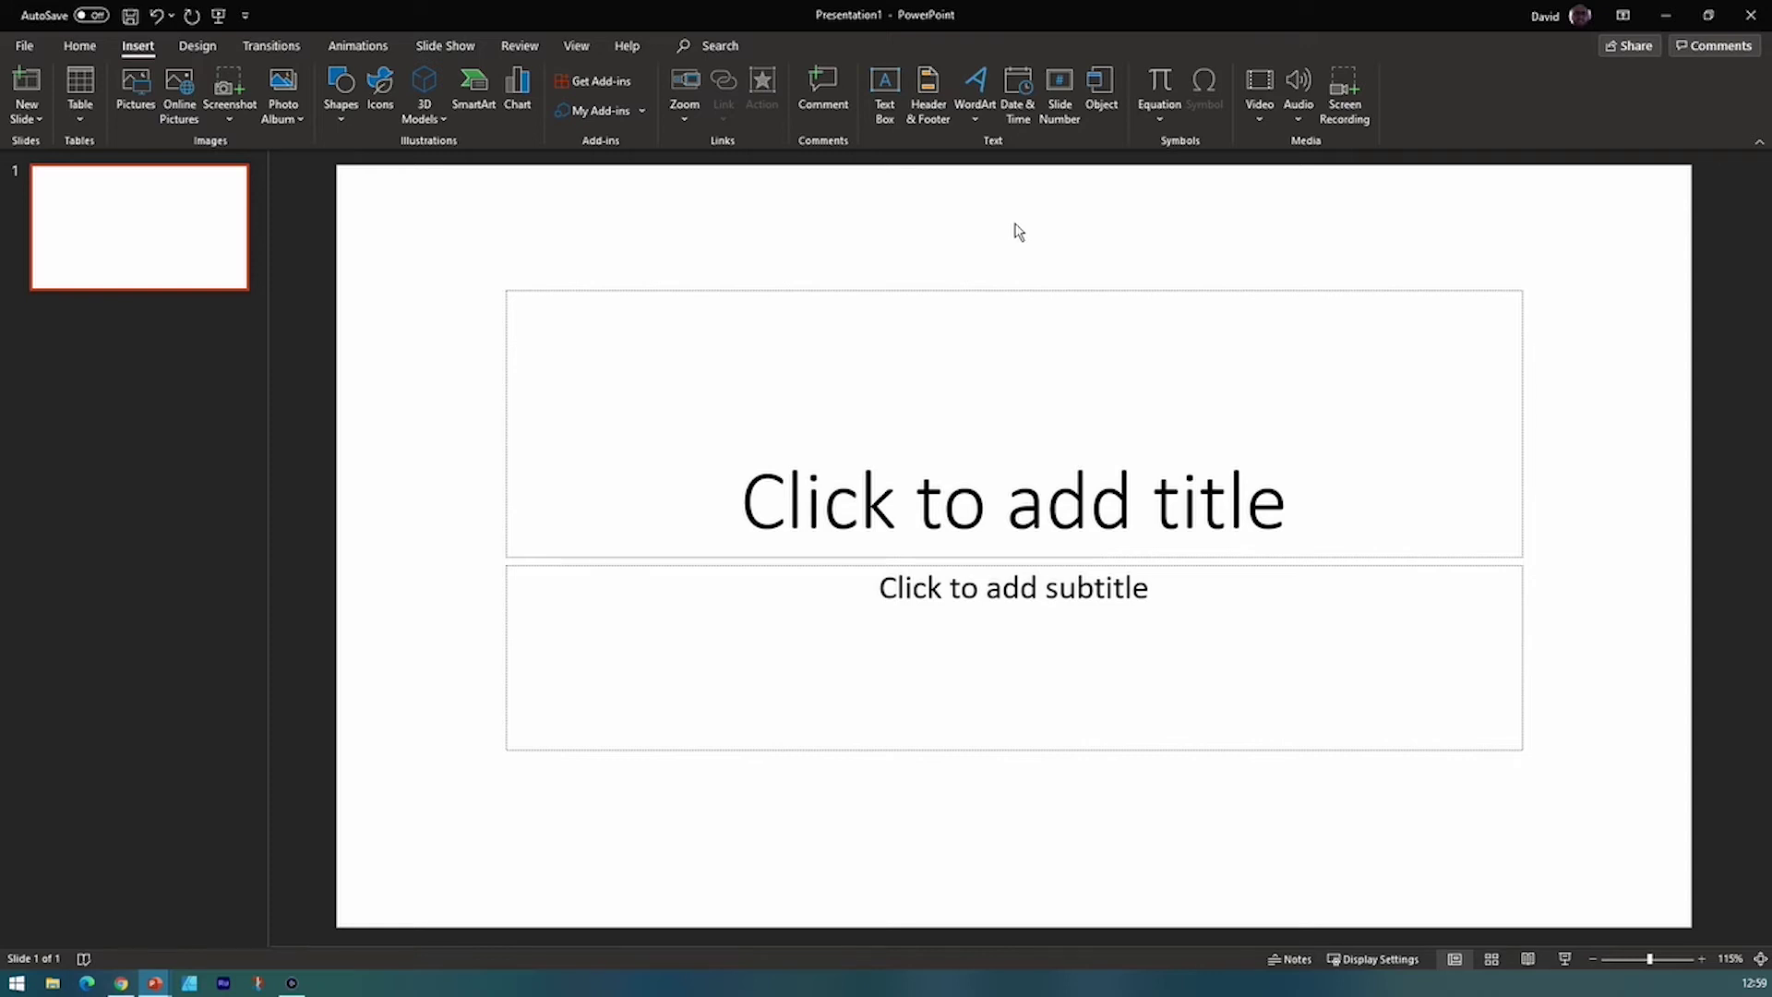
click(85, 47)
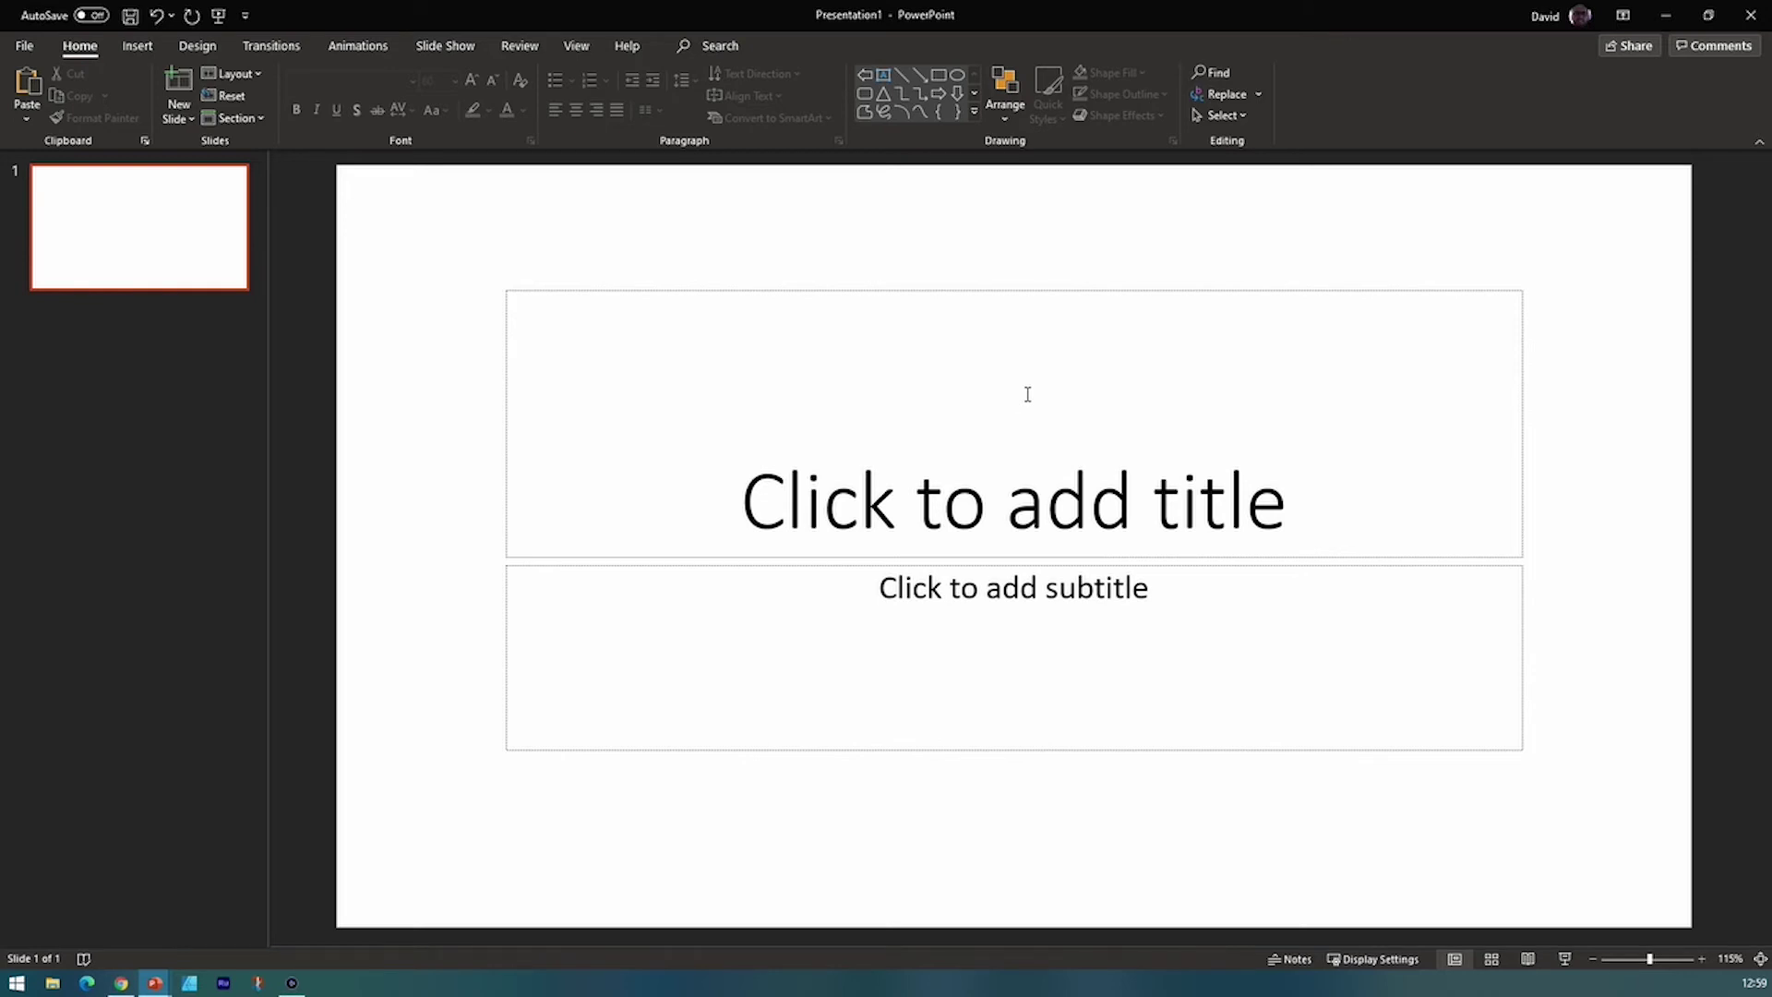
click(137, 51)
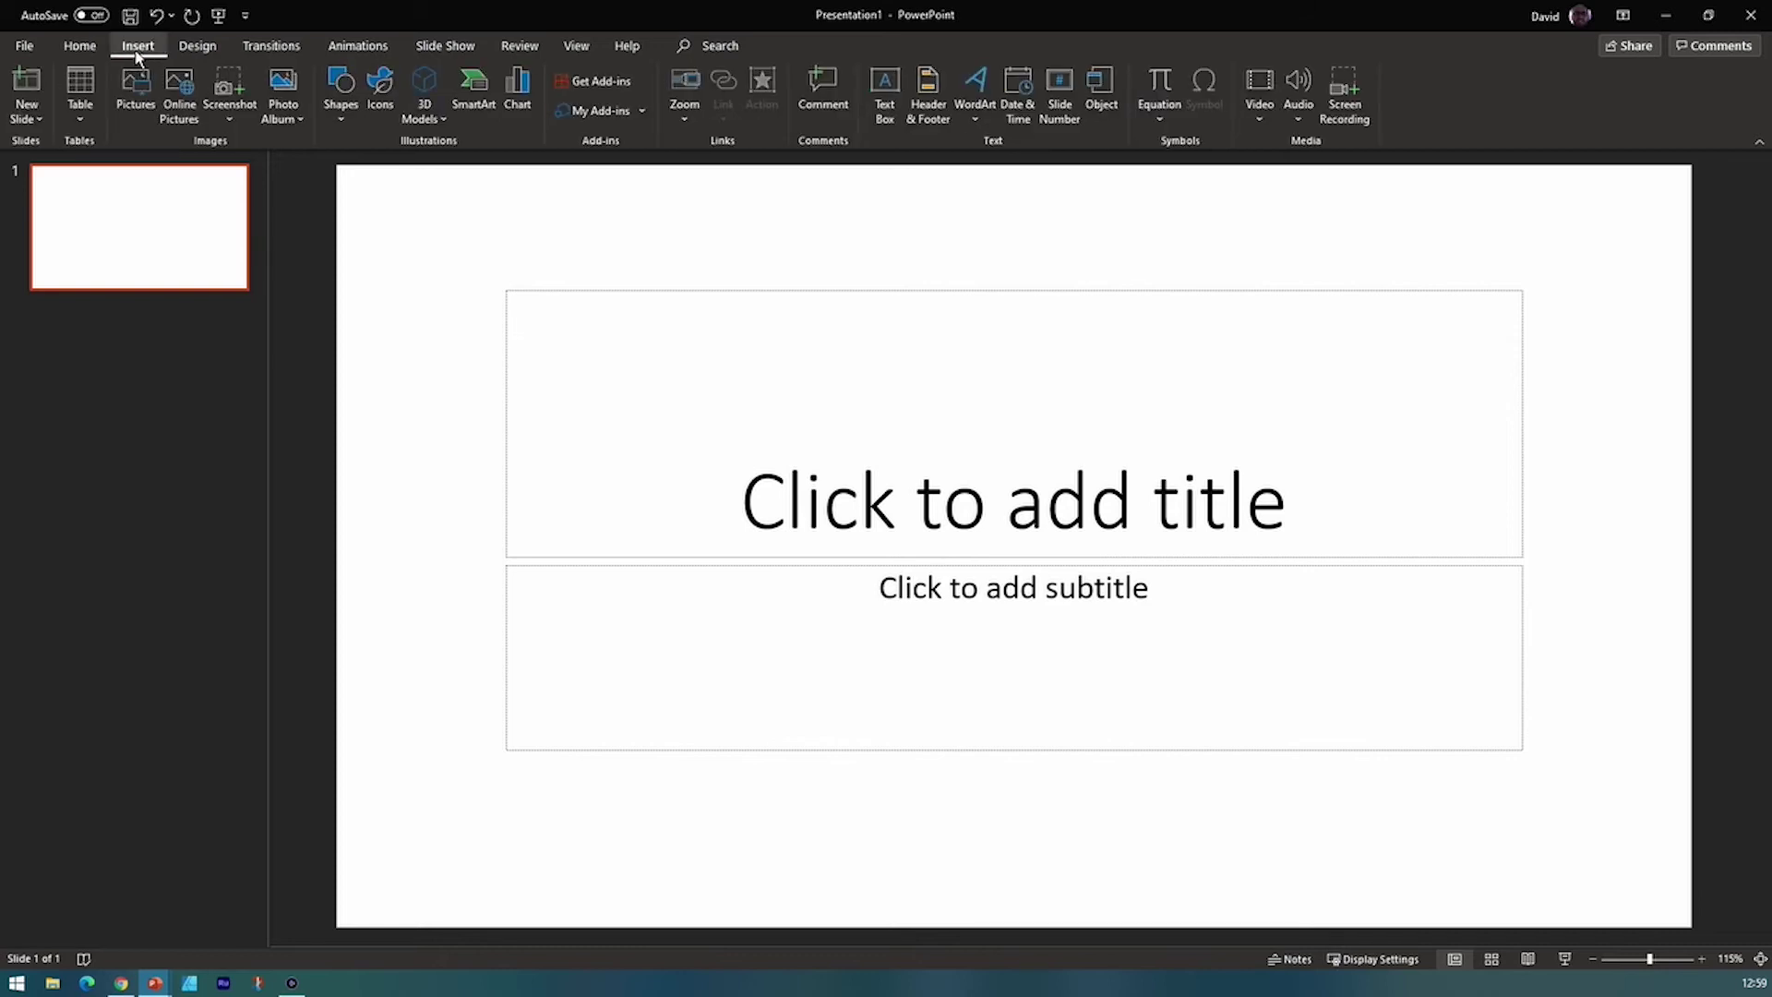
click(31, 83)
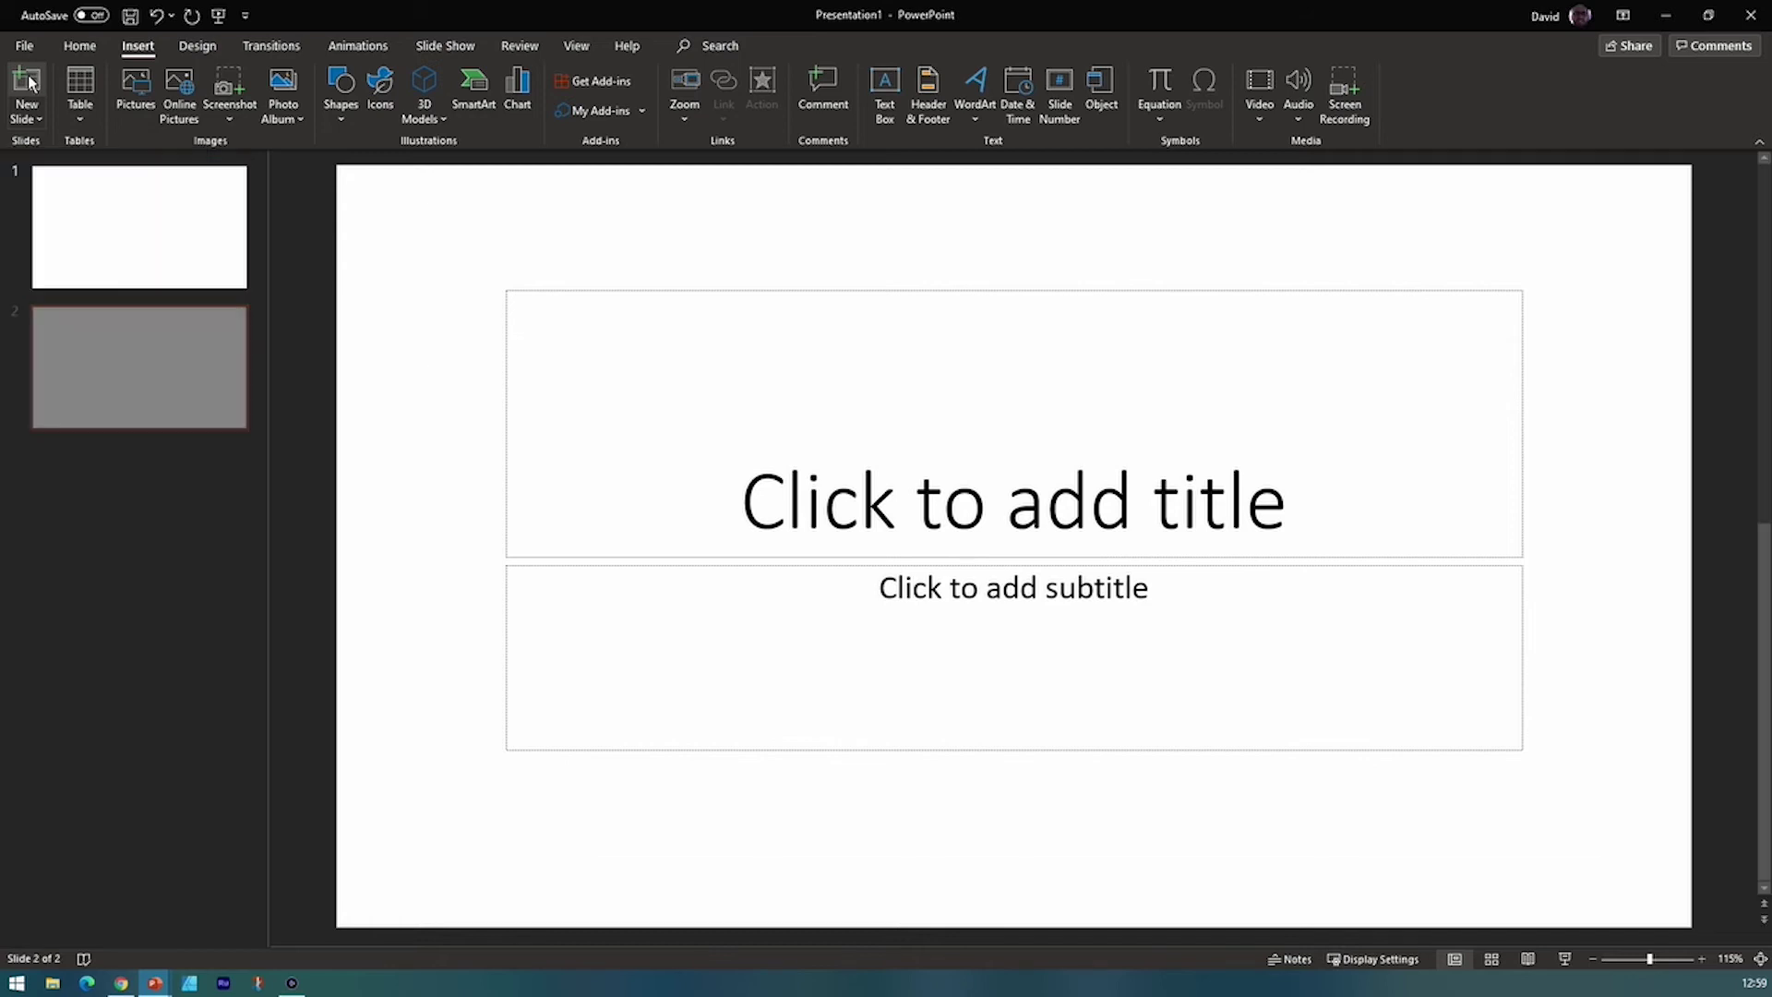
key(Delete)
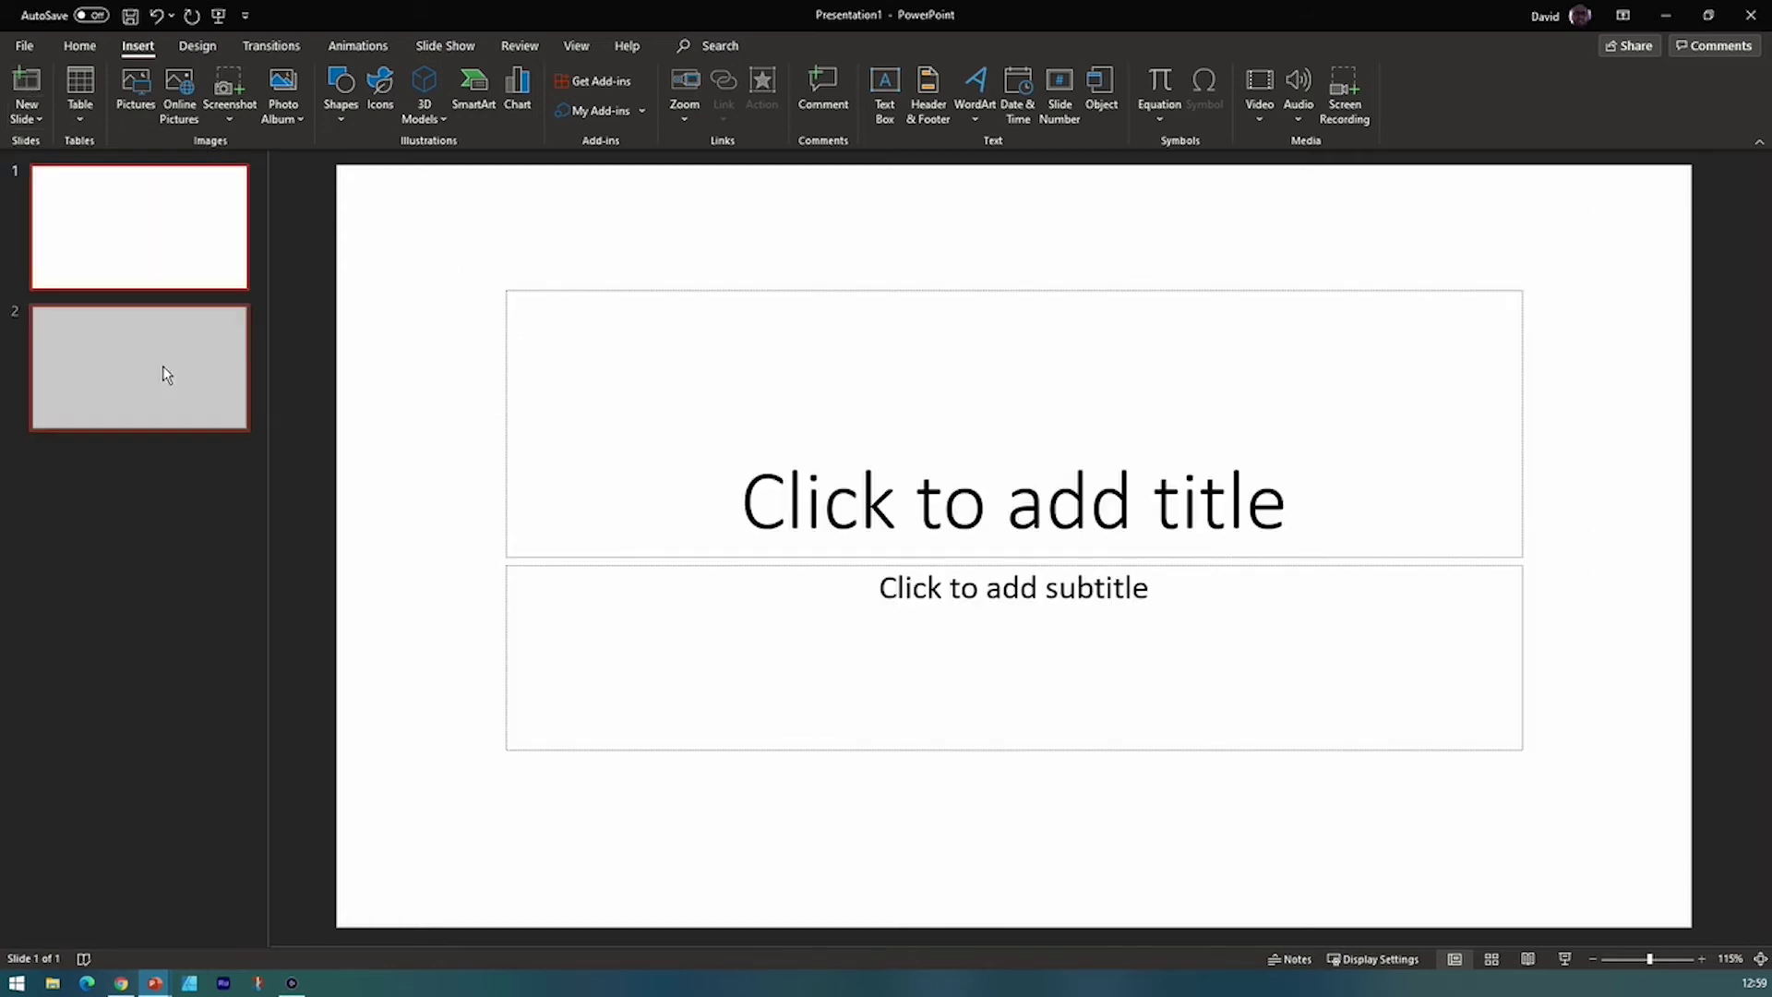
Start reusing slides from another presentation through the new slide options.
click(40, 123)
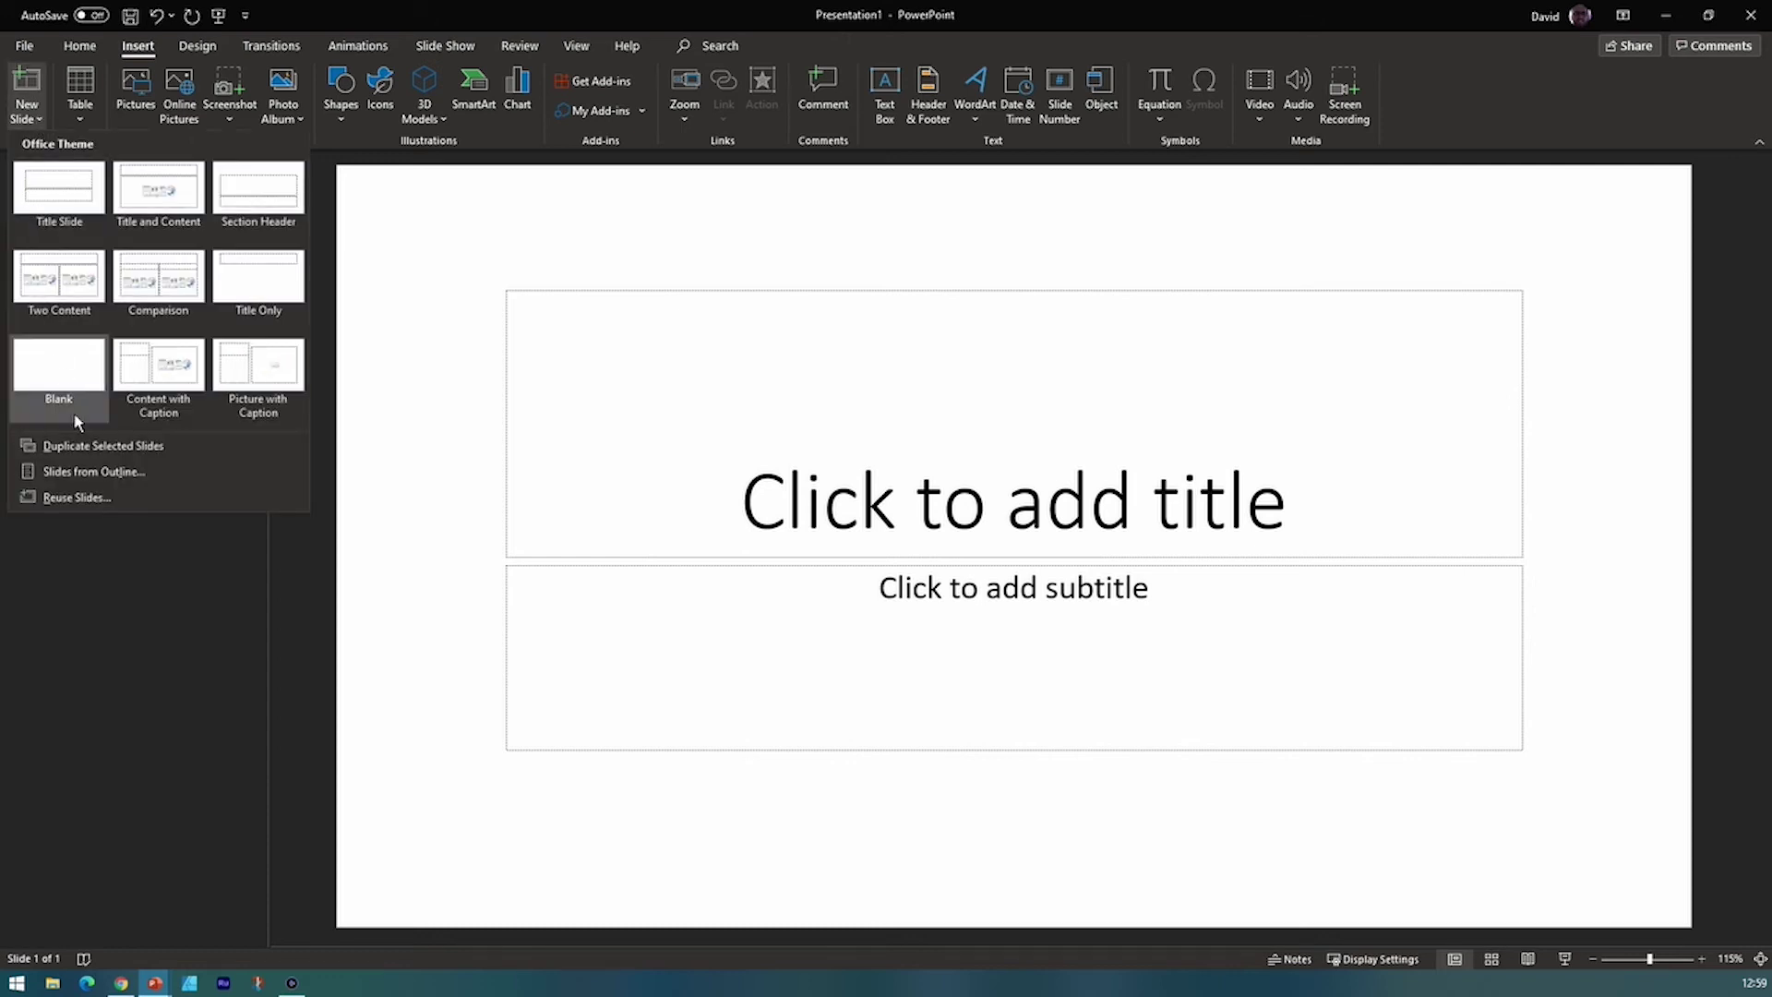
click(77, 498)
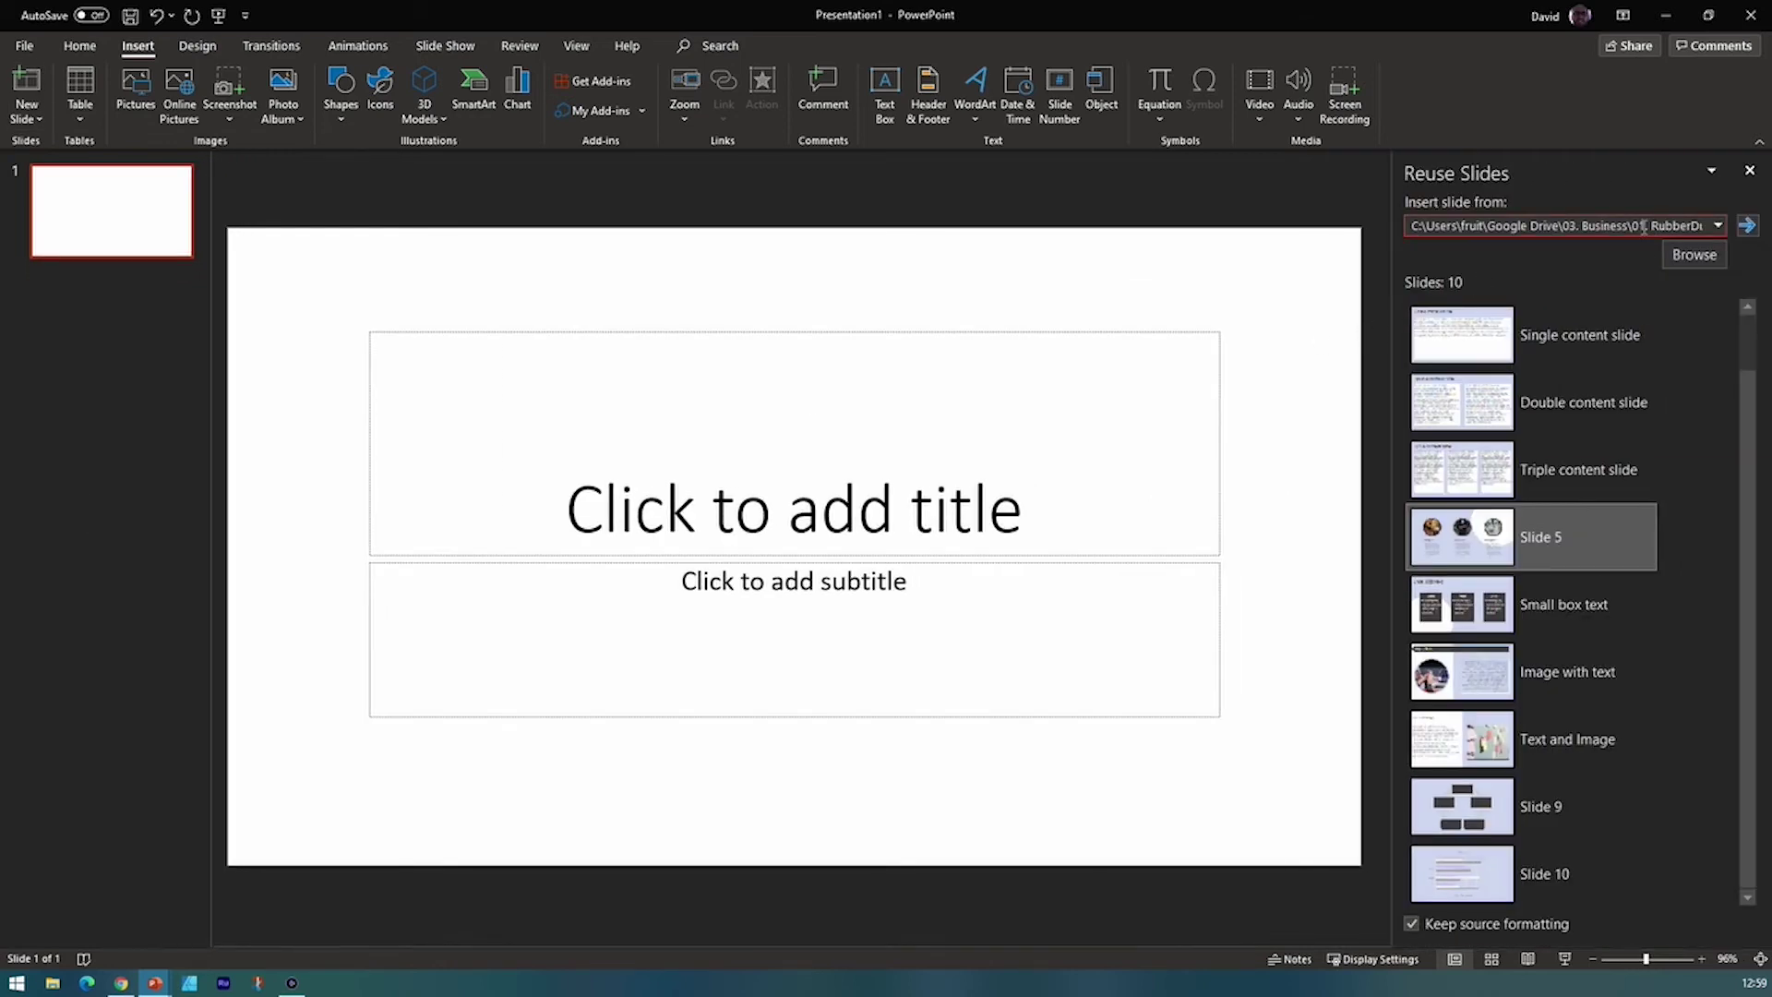
click(1718, 225)
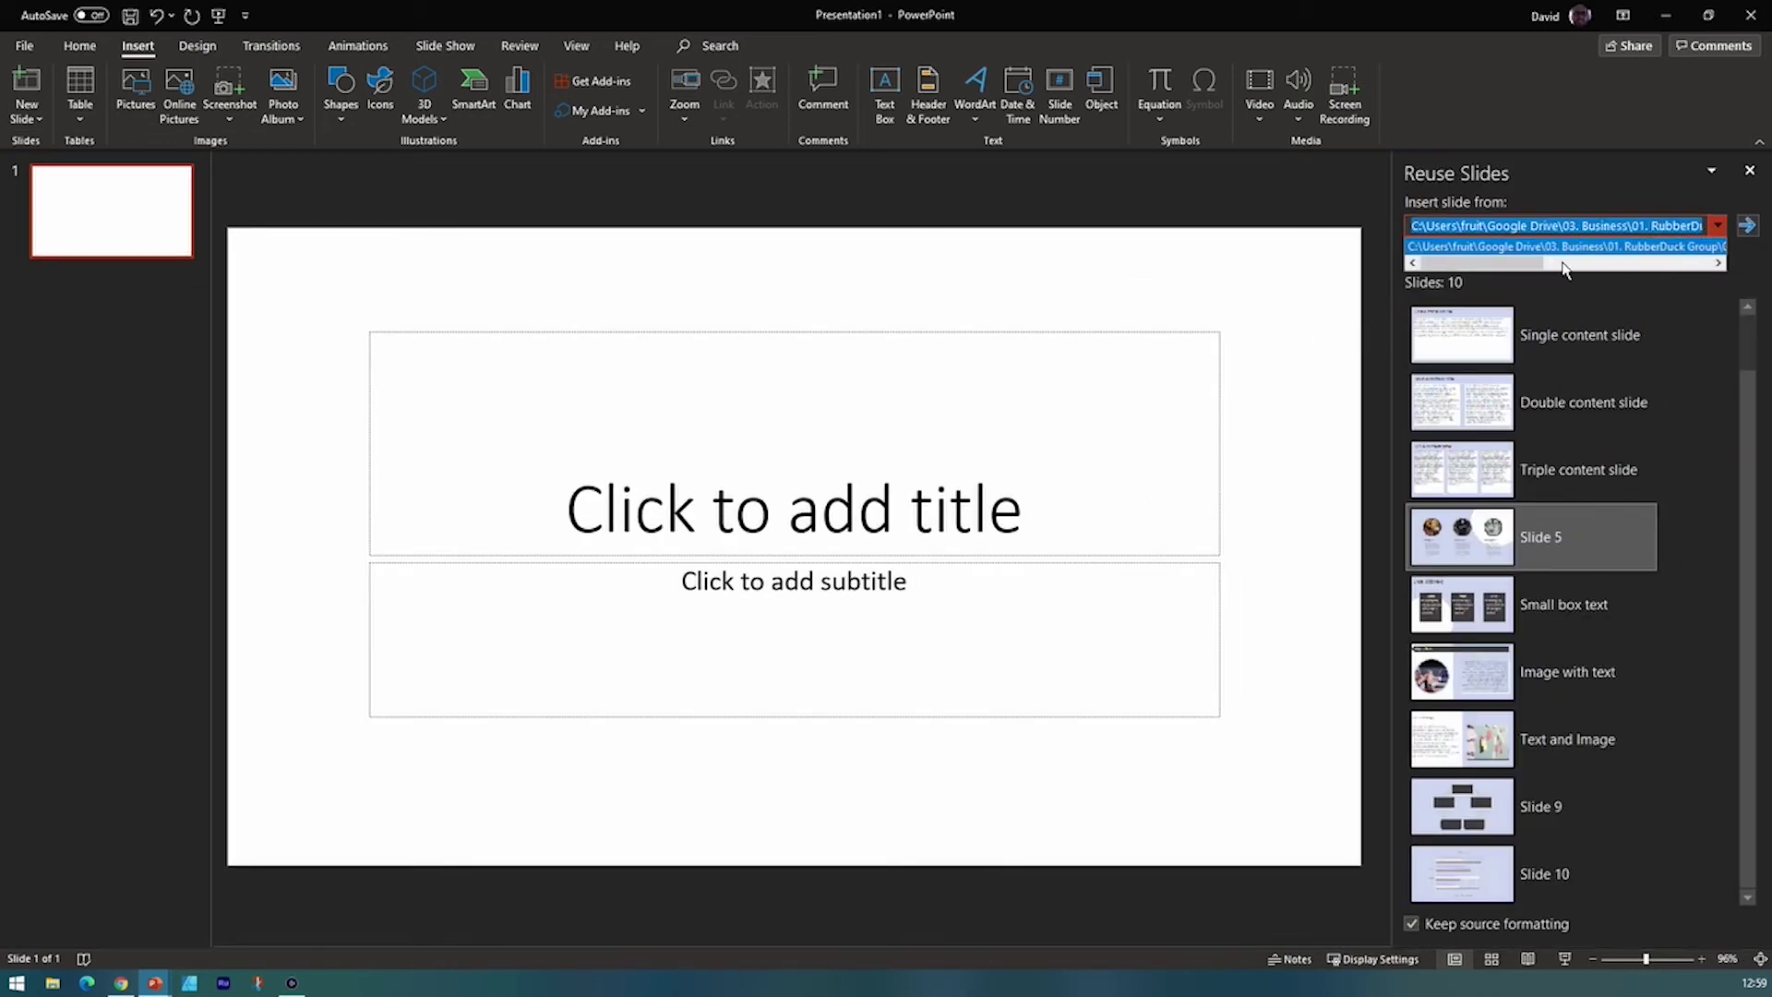
click(1601, 187)
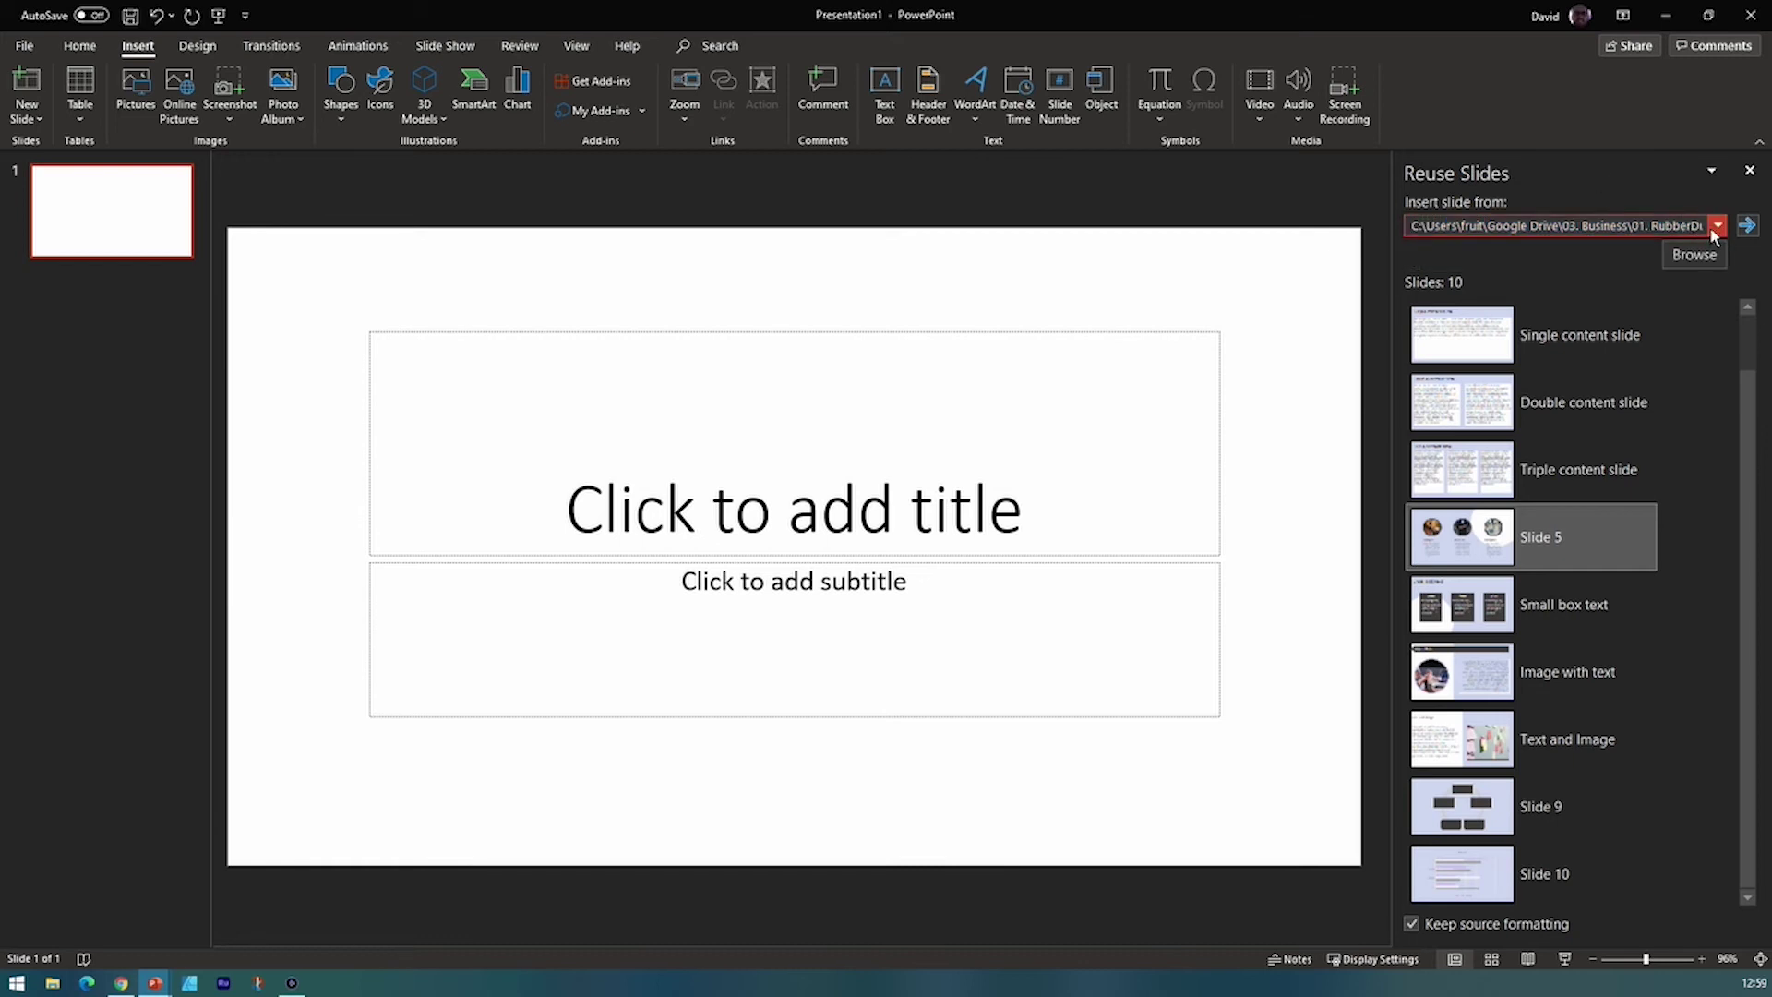
click(1717, 227)
click(1672, 208)
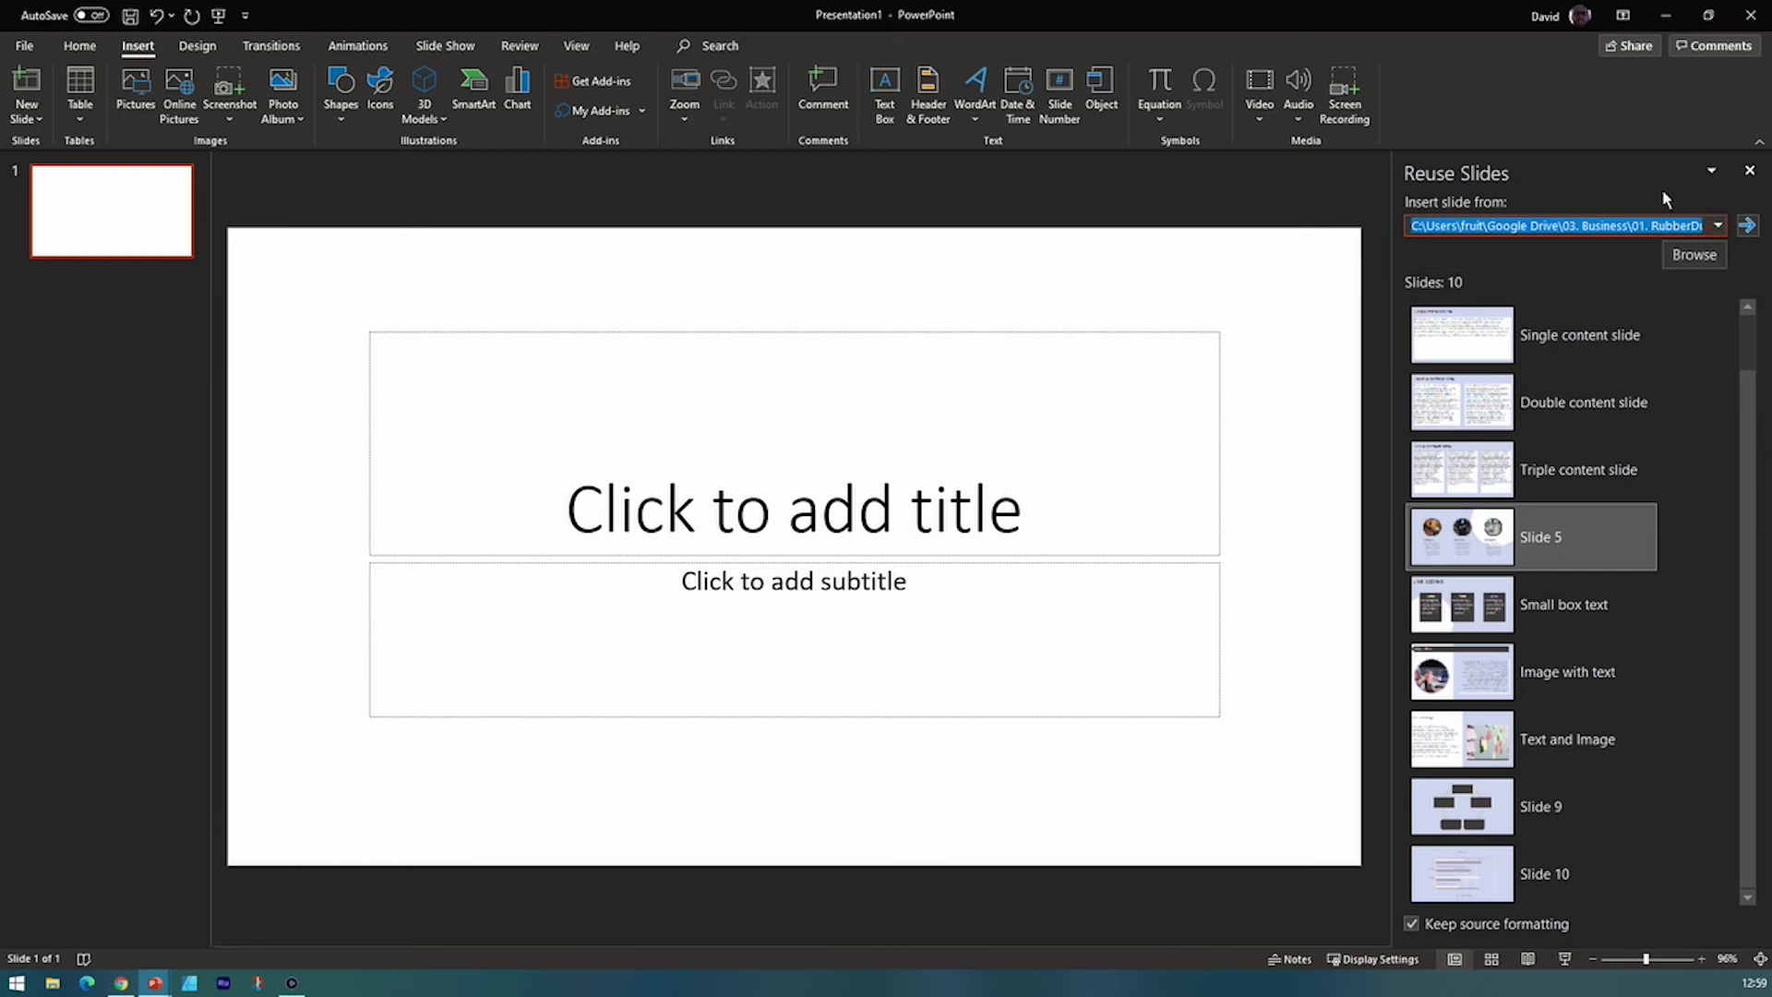
click(1695, 254)
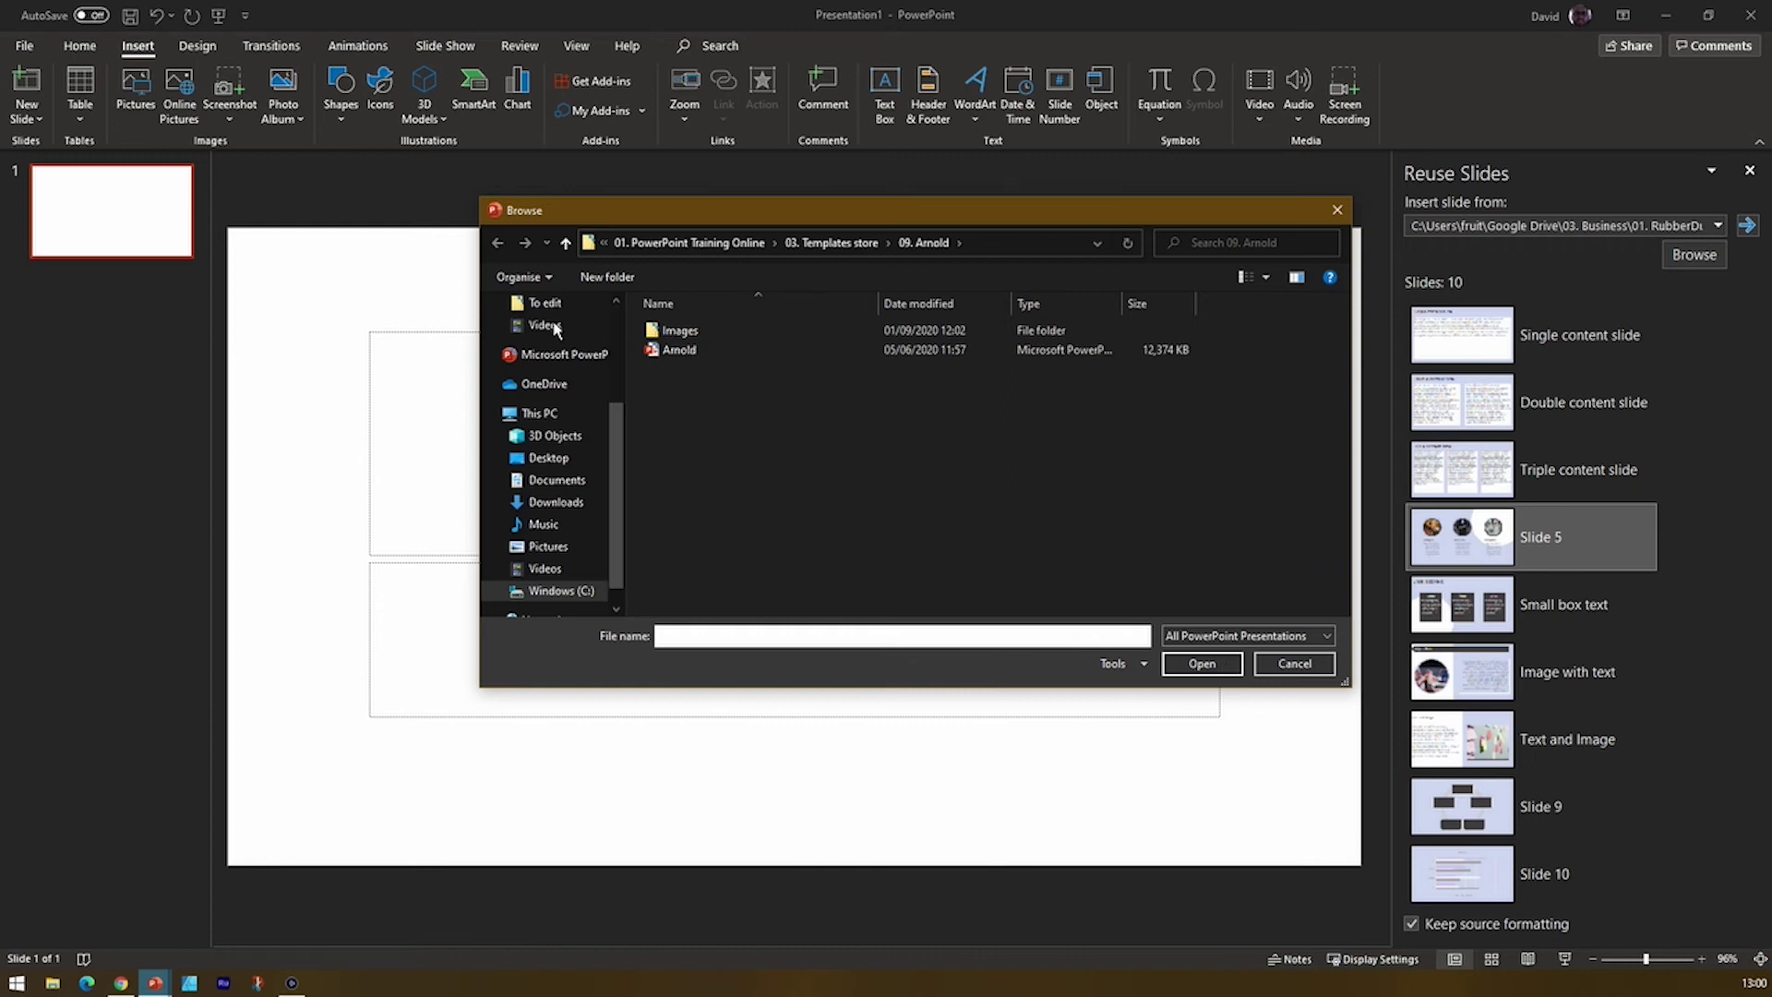
click(1283, 662)
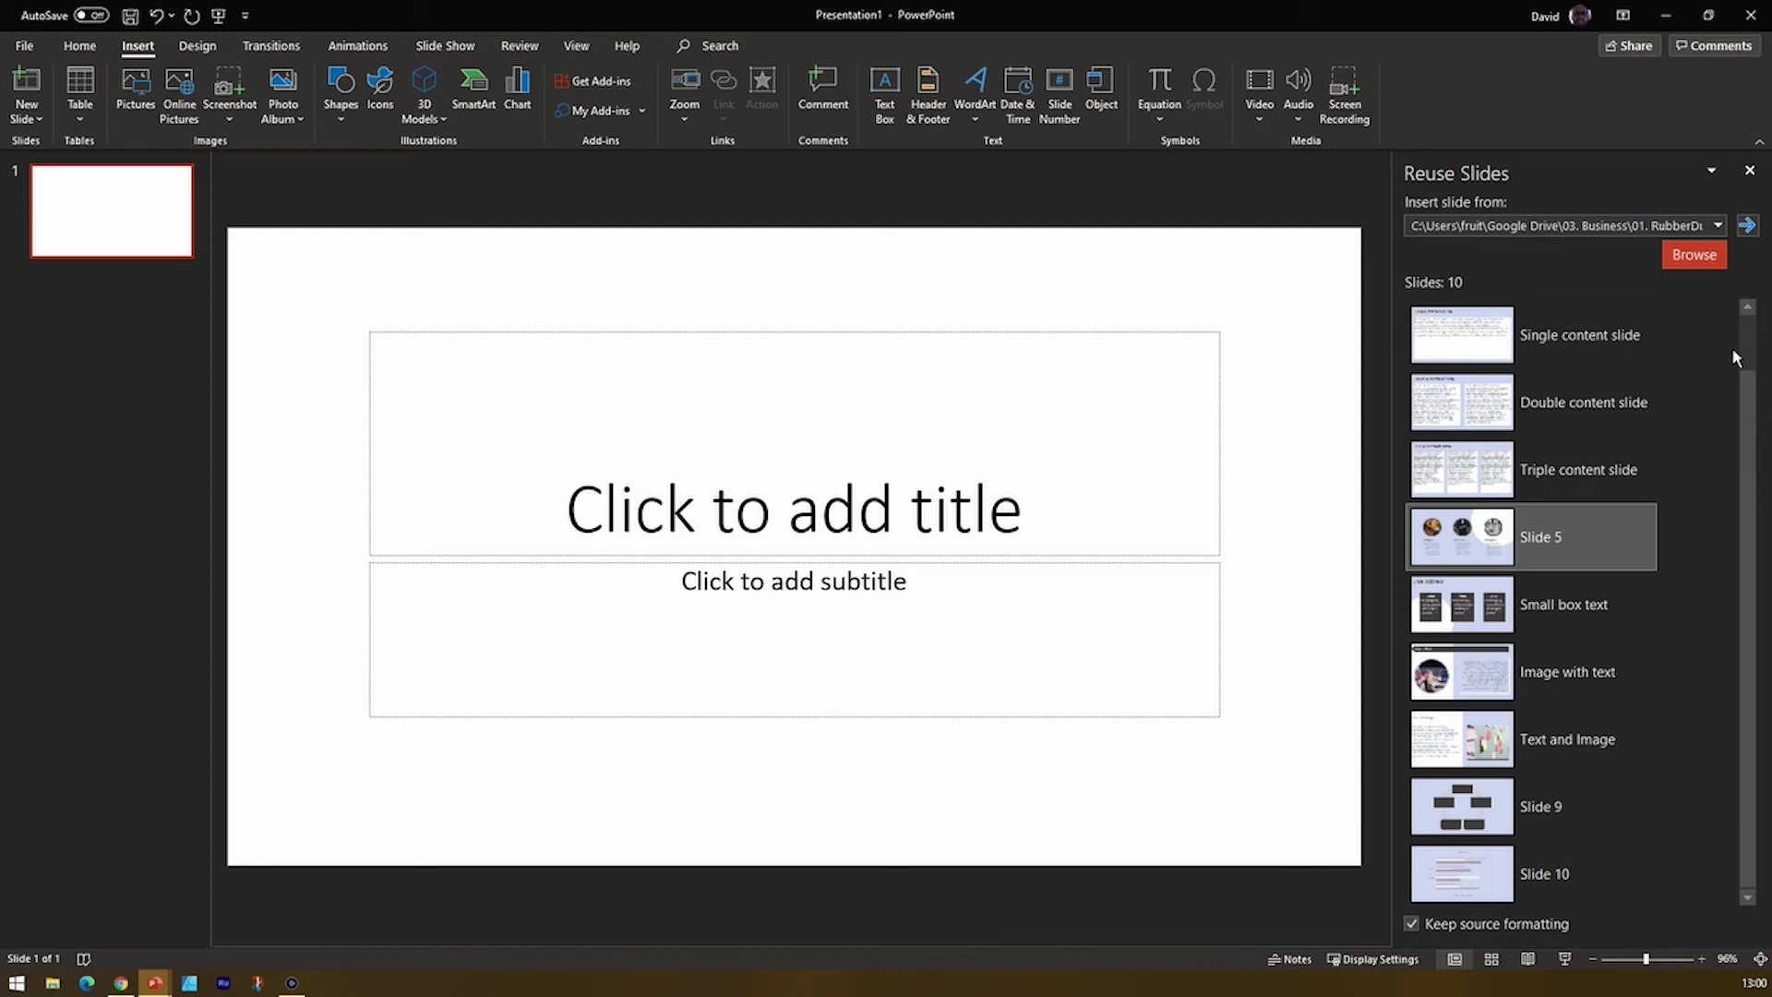
Insert Slide 1 and the Single content slide from the source presentation, keeping their source formatting.
drag(1752, 395, 1740, 434)
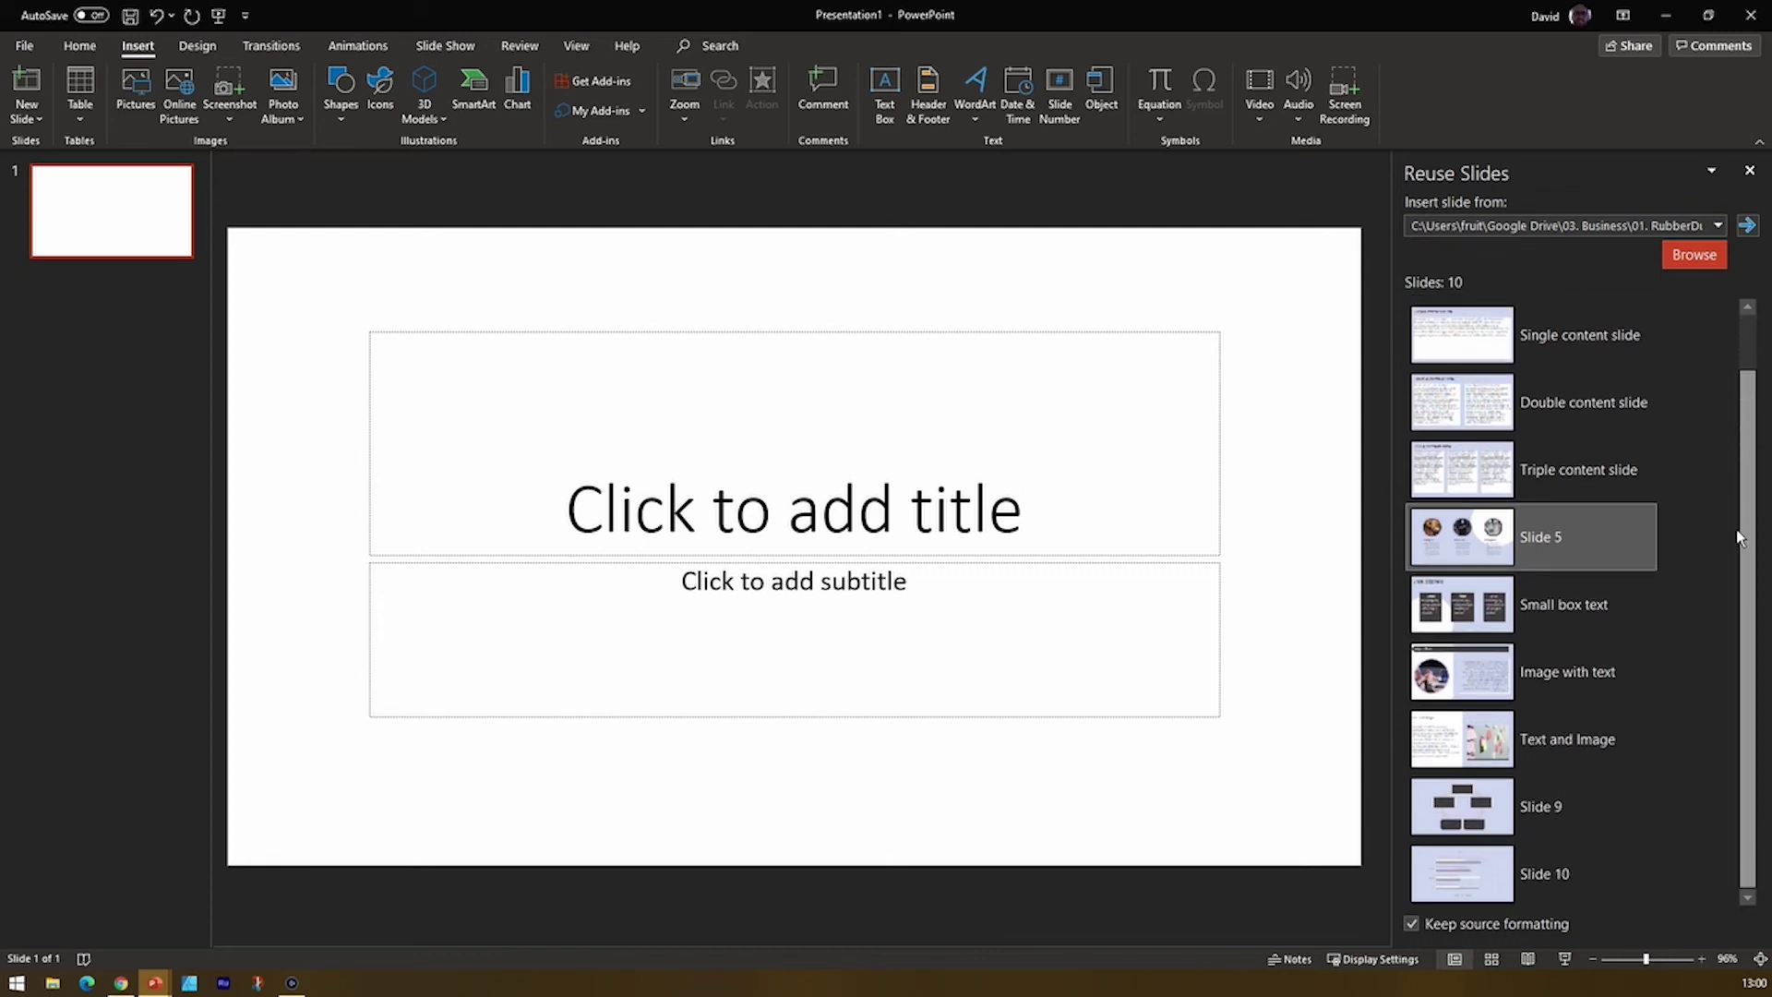
scroll(1590, 882, up, 1)
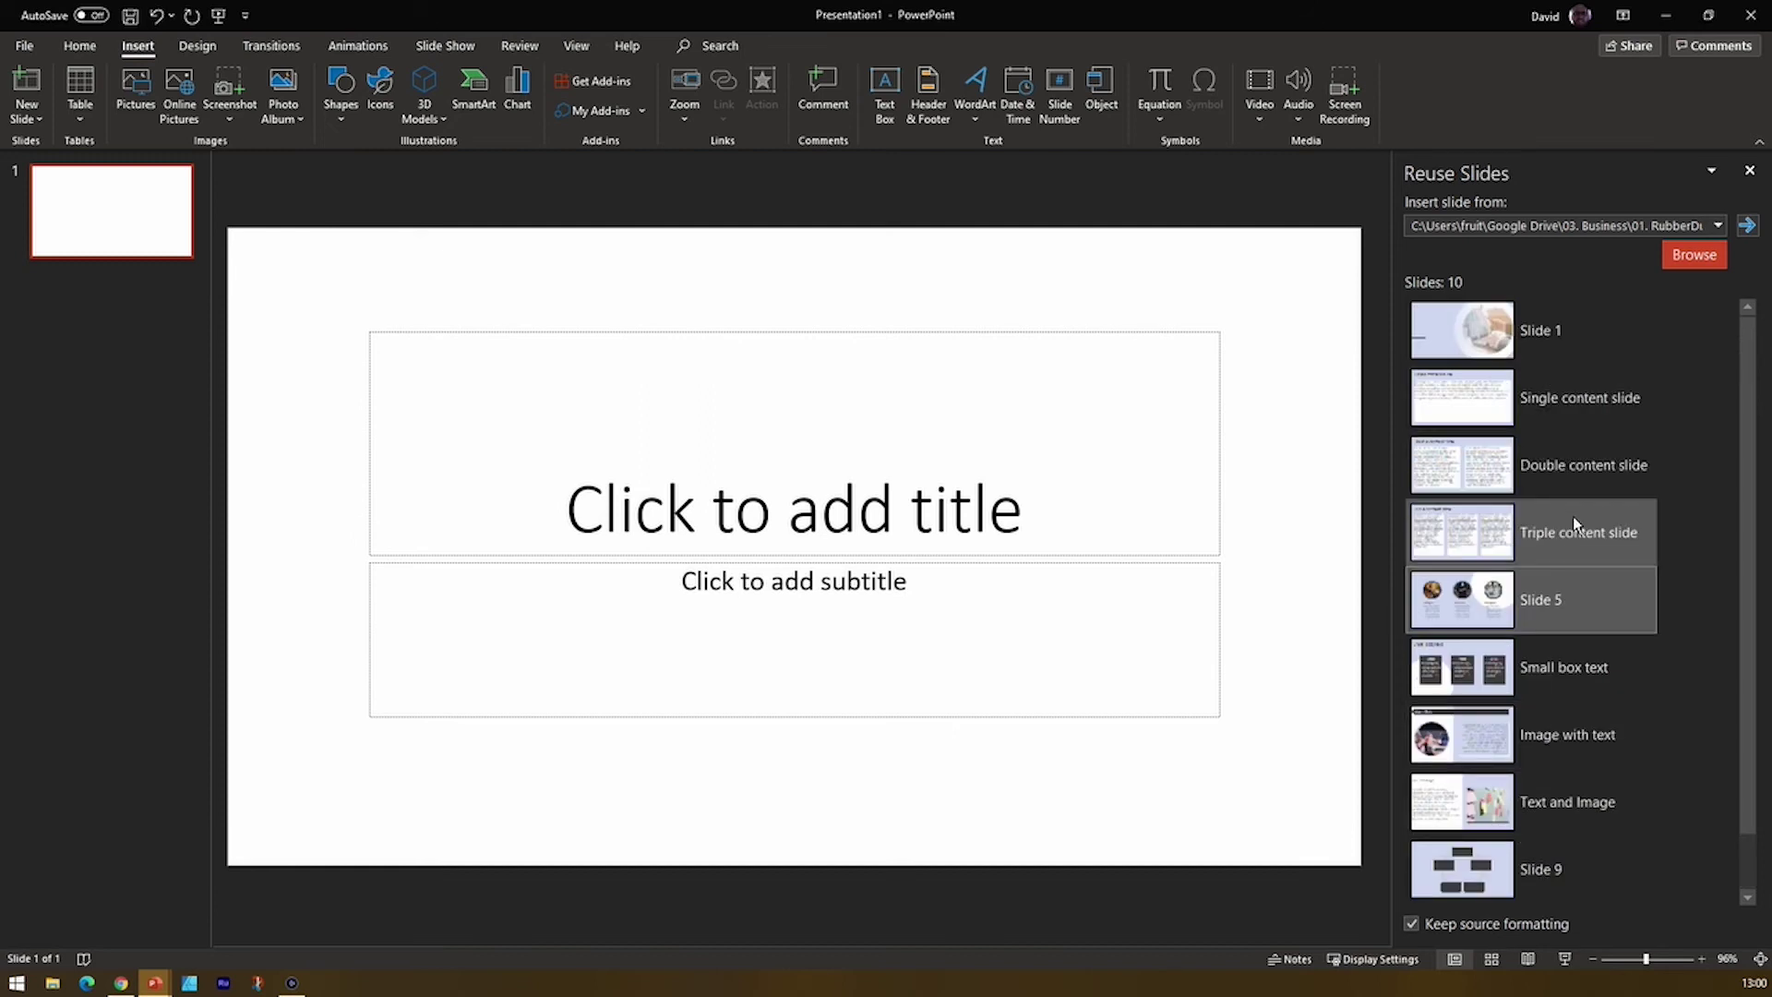
scroll(1560, 598, down, 1)
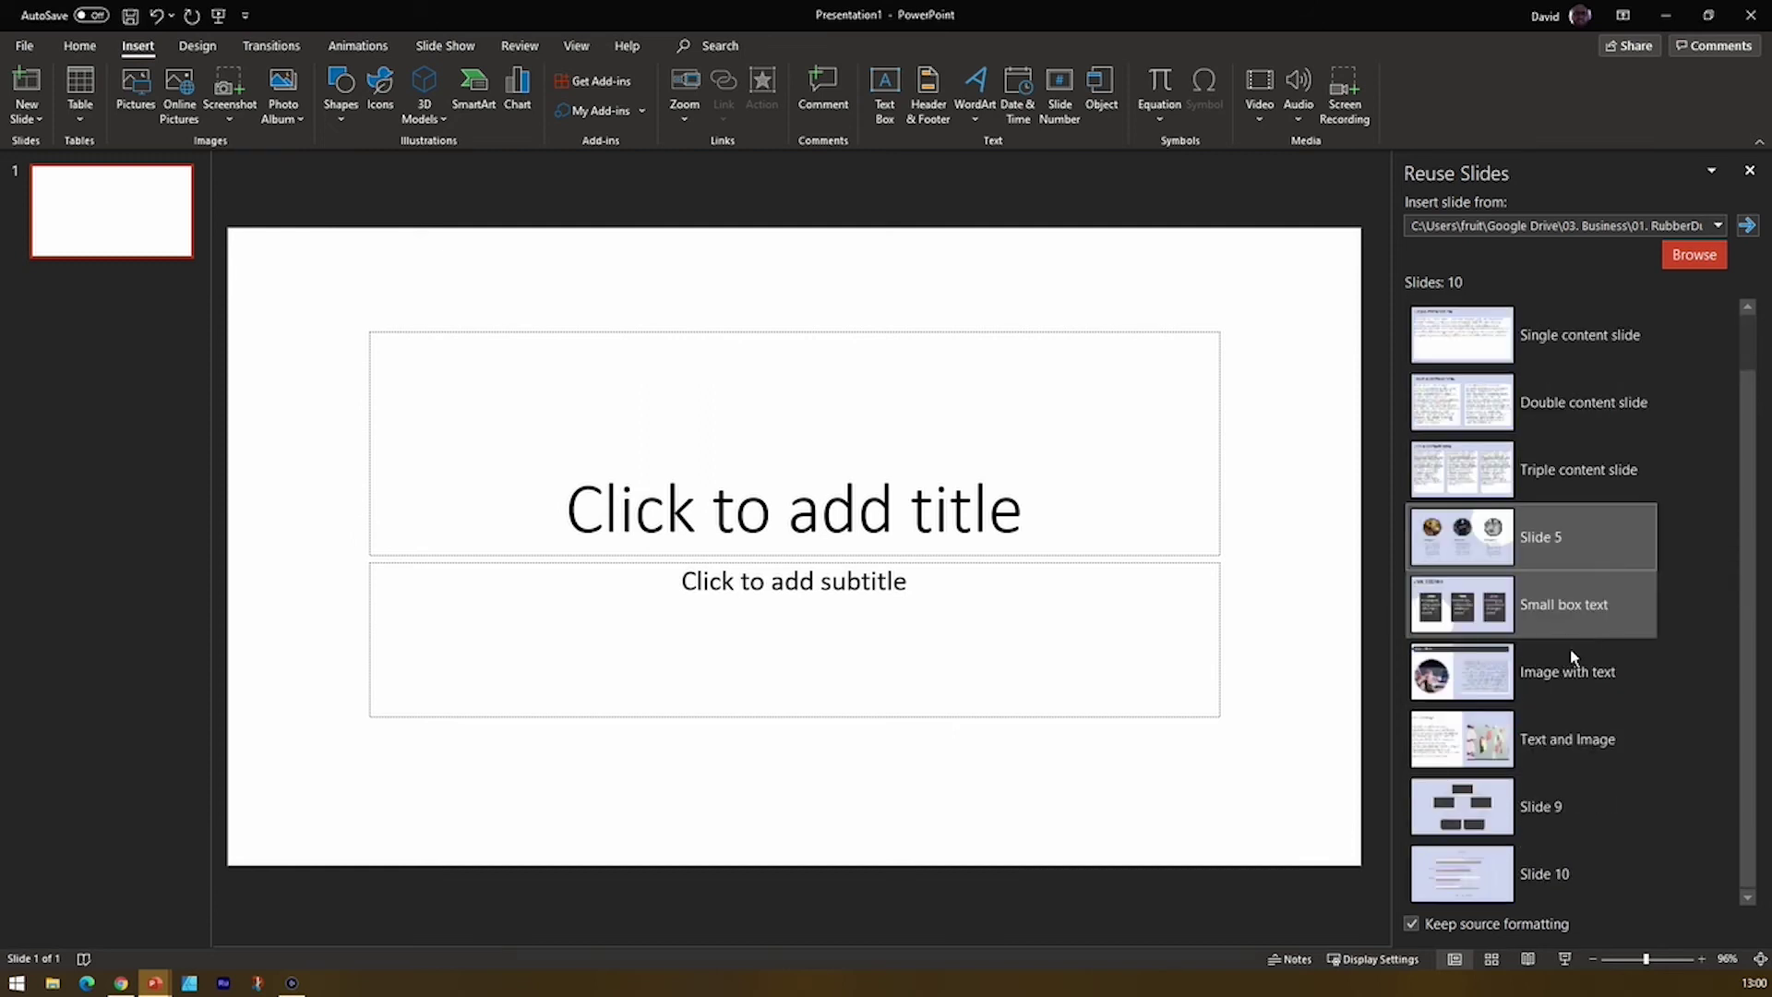
drag(1753, 634, 1741, 585)
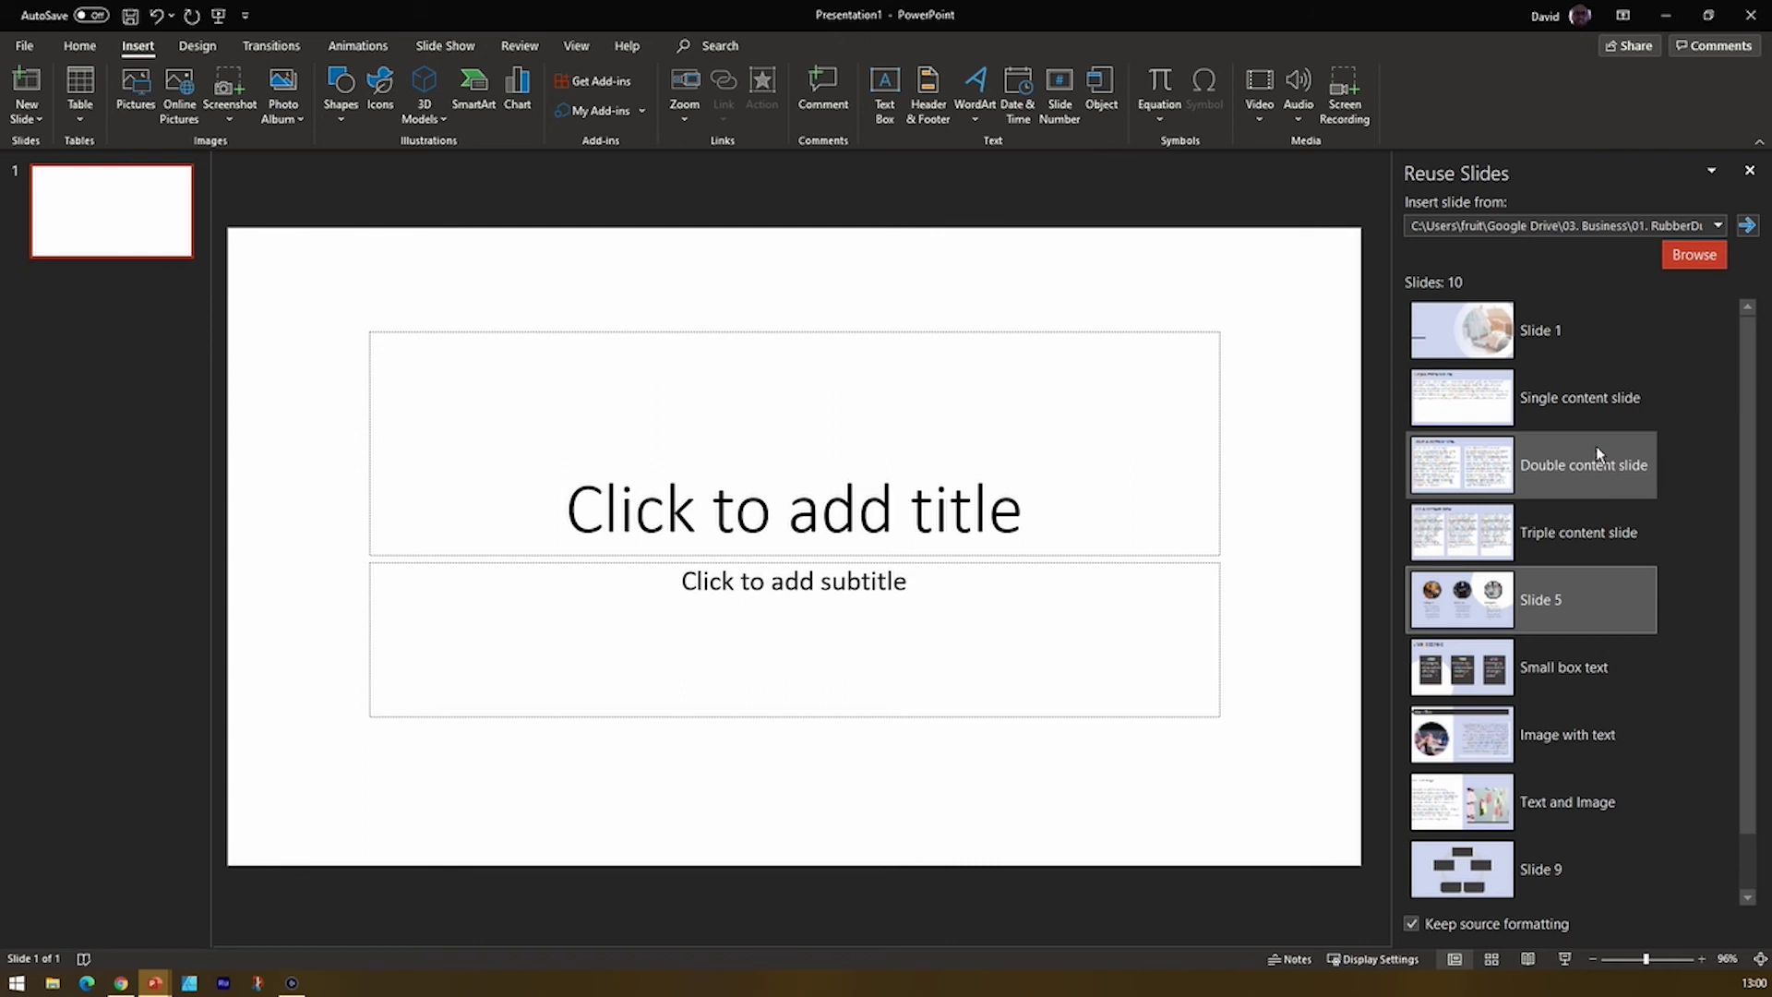
click(1514, 355)
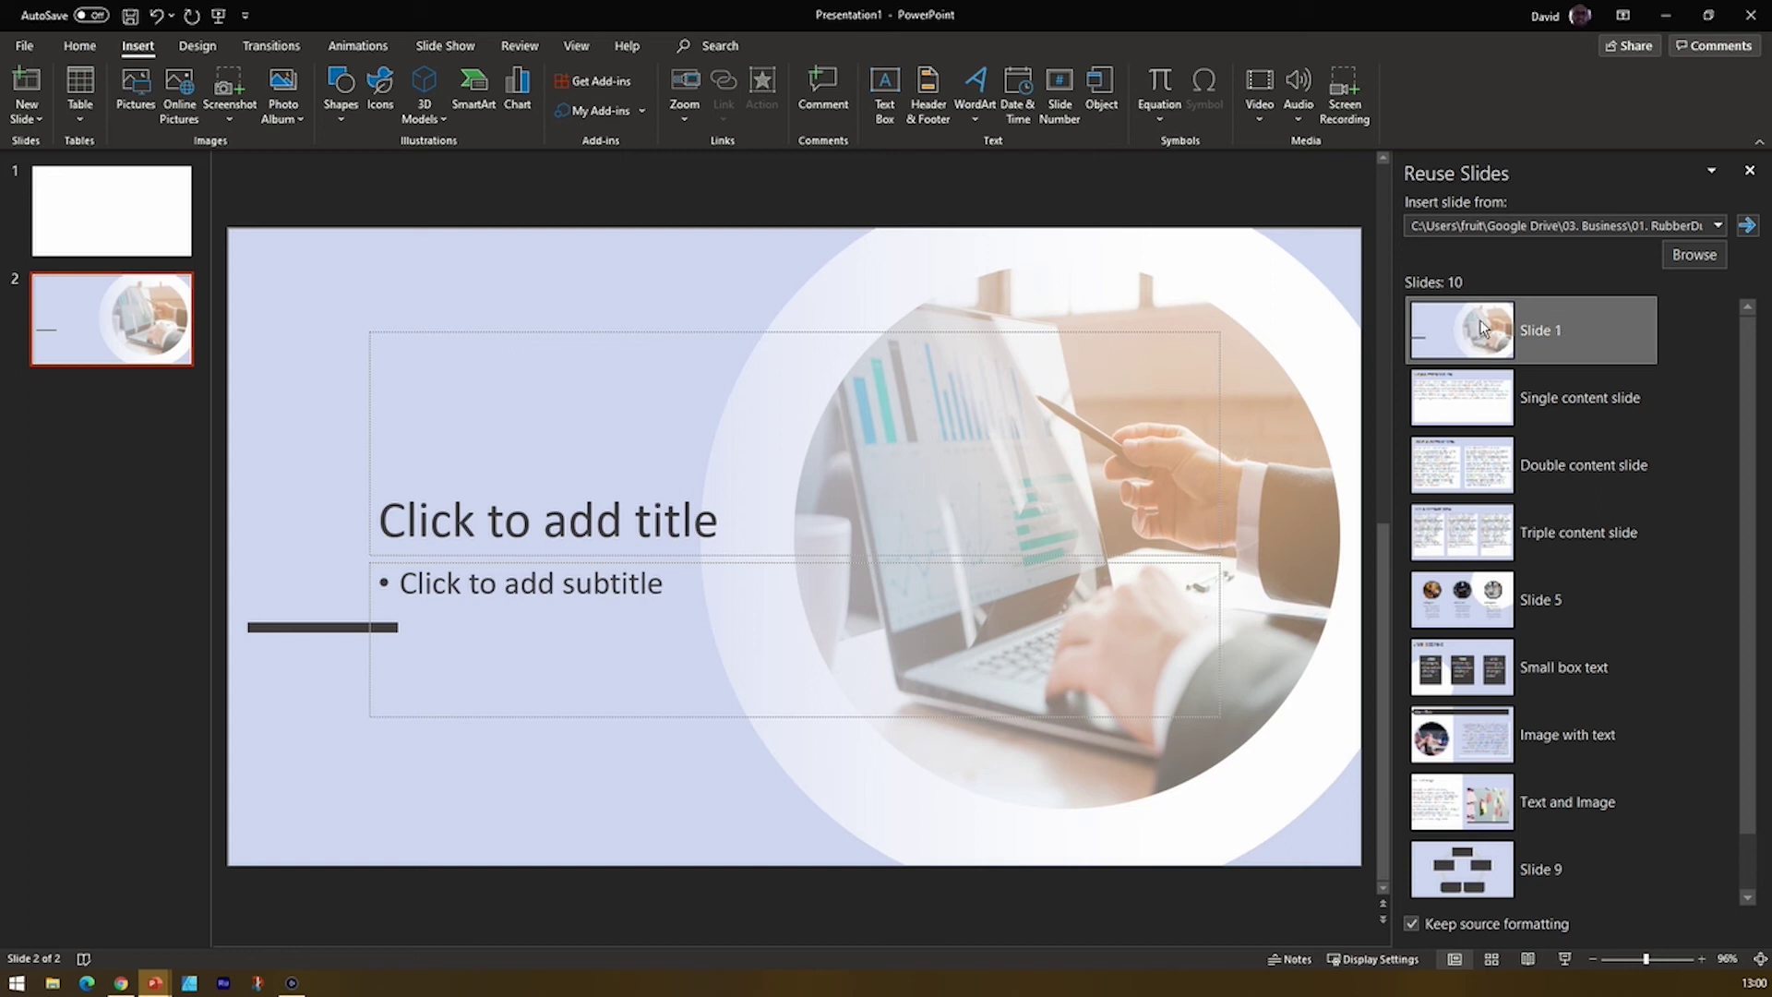
click(1569, 397)
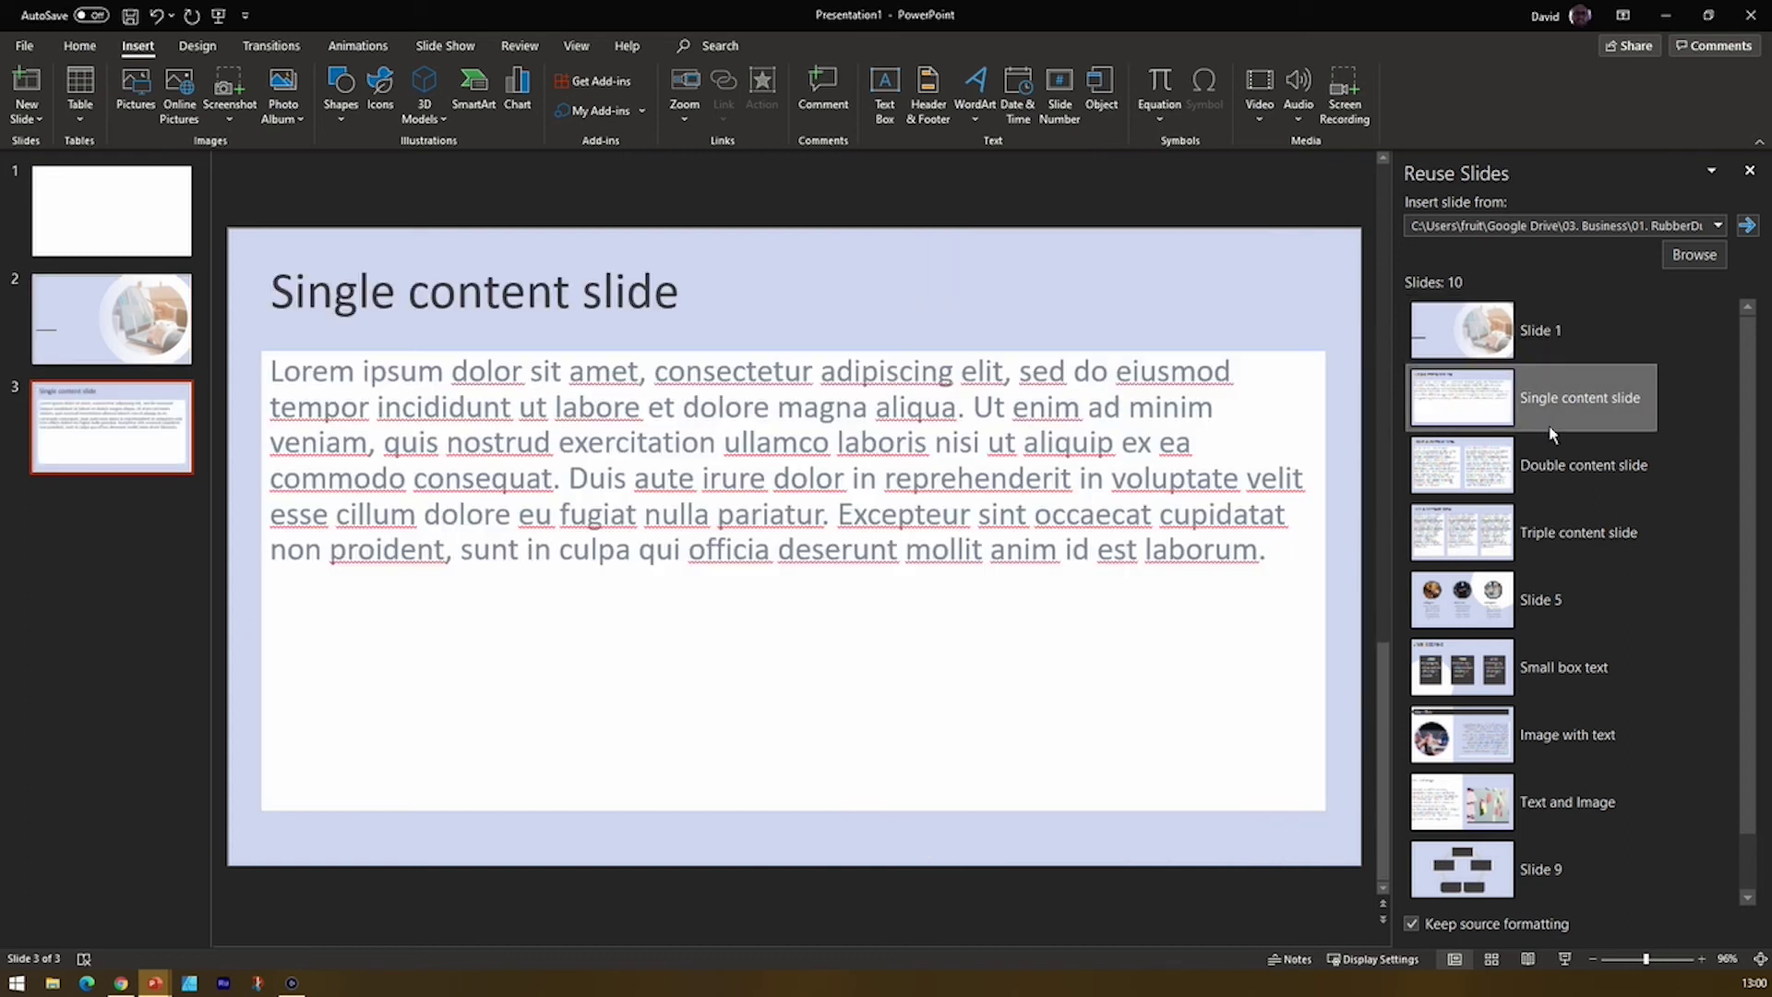
Turn off keeping the source formatting for reused slides.
scroll(1477, 462, down, 1)
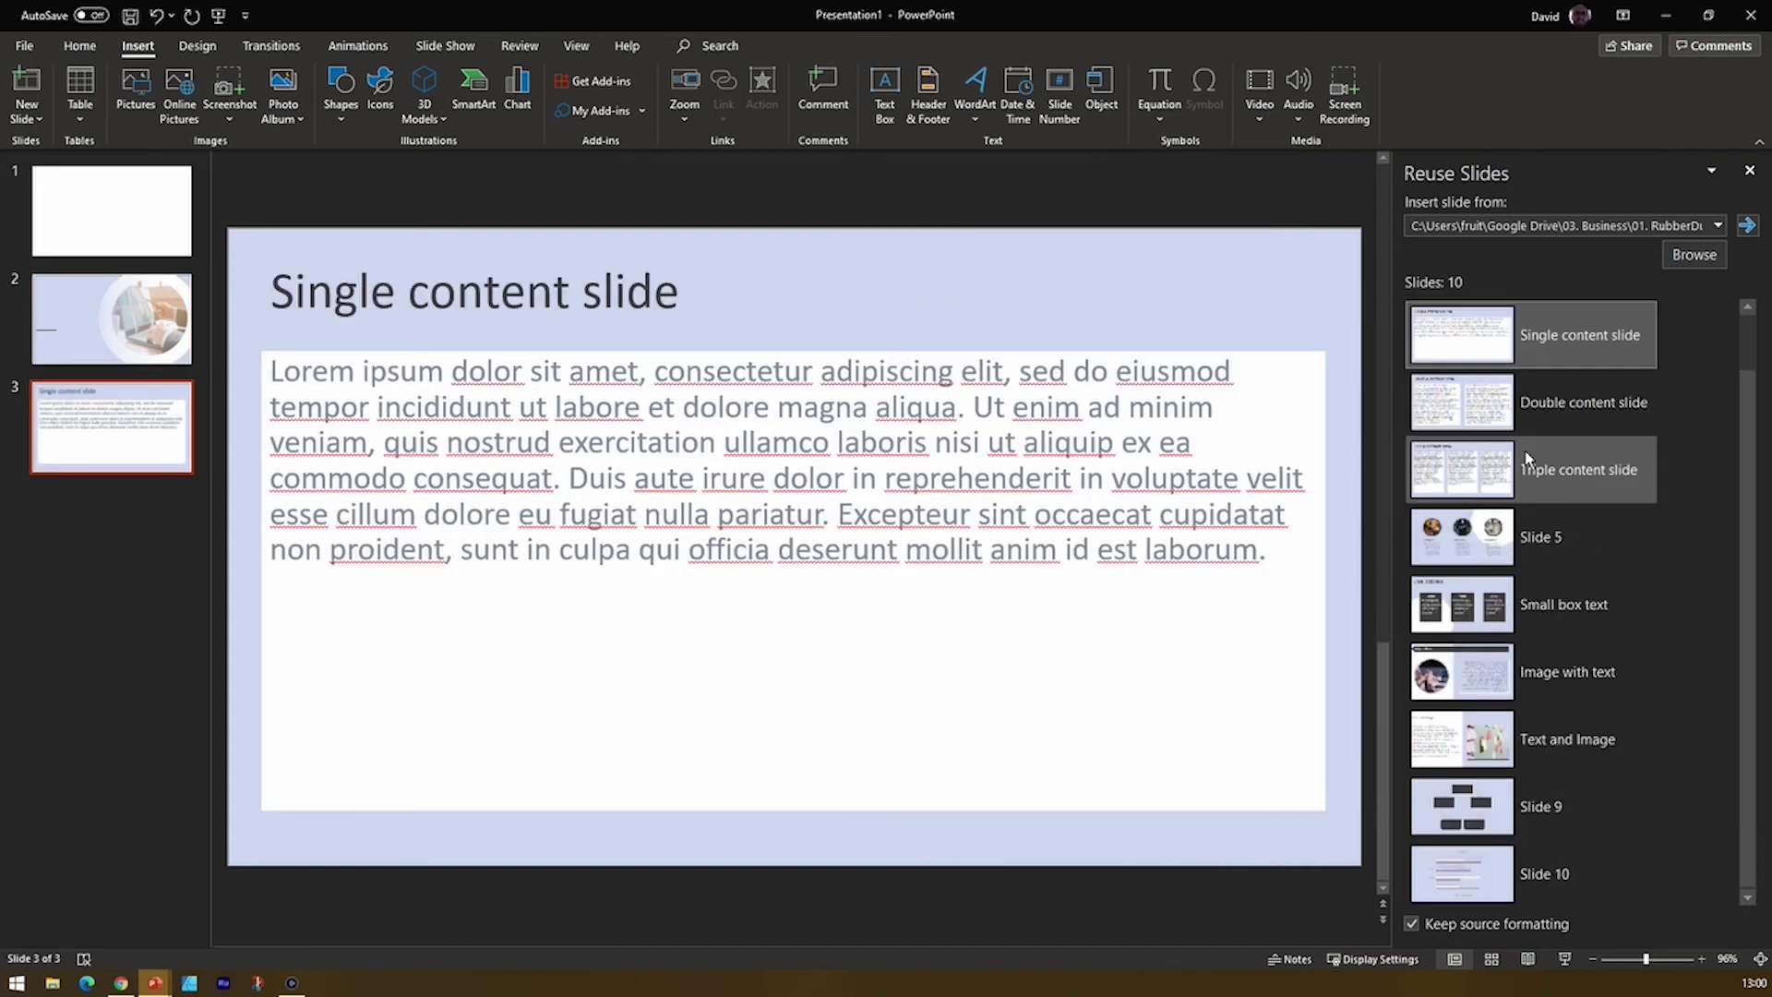
click(1412, 924)
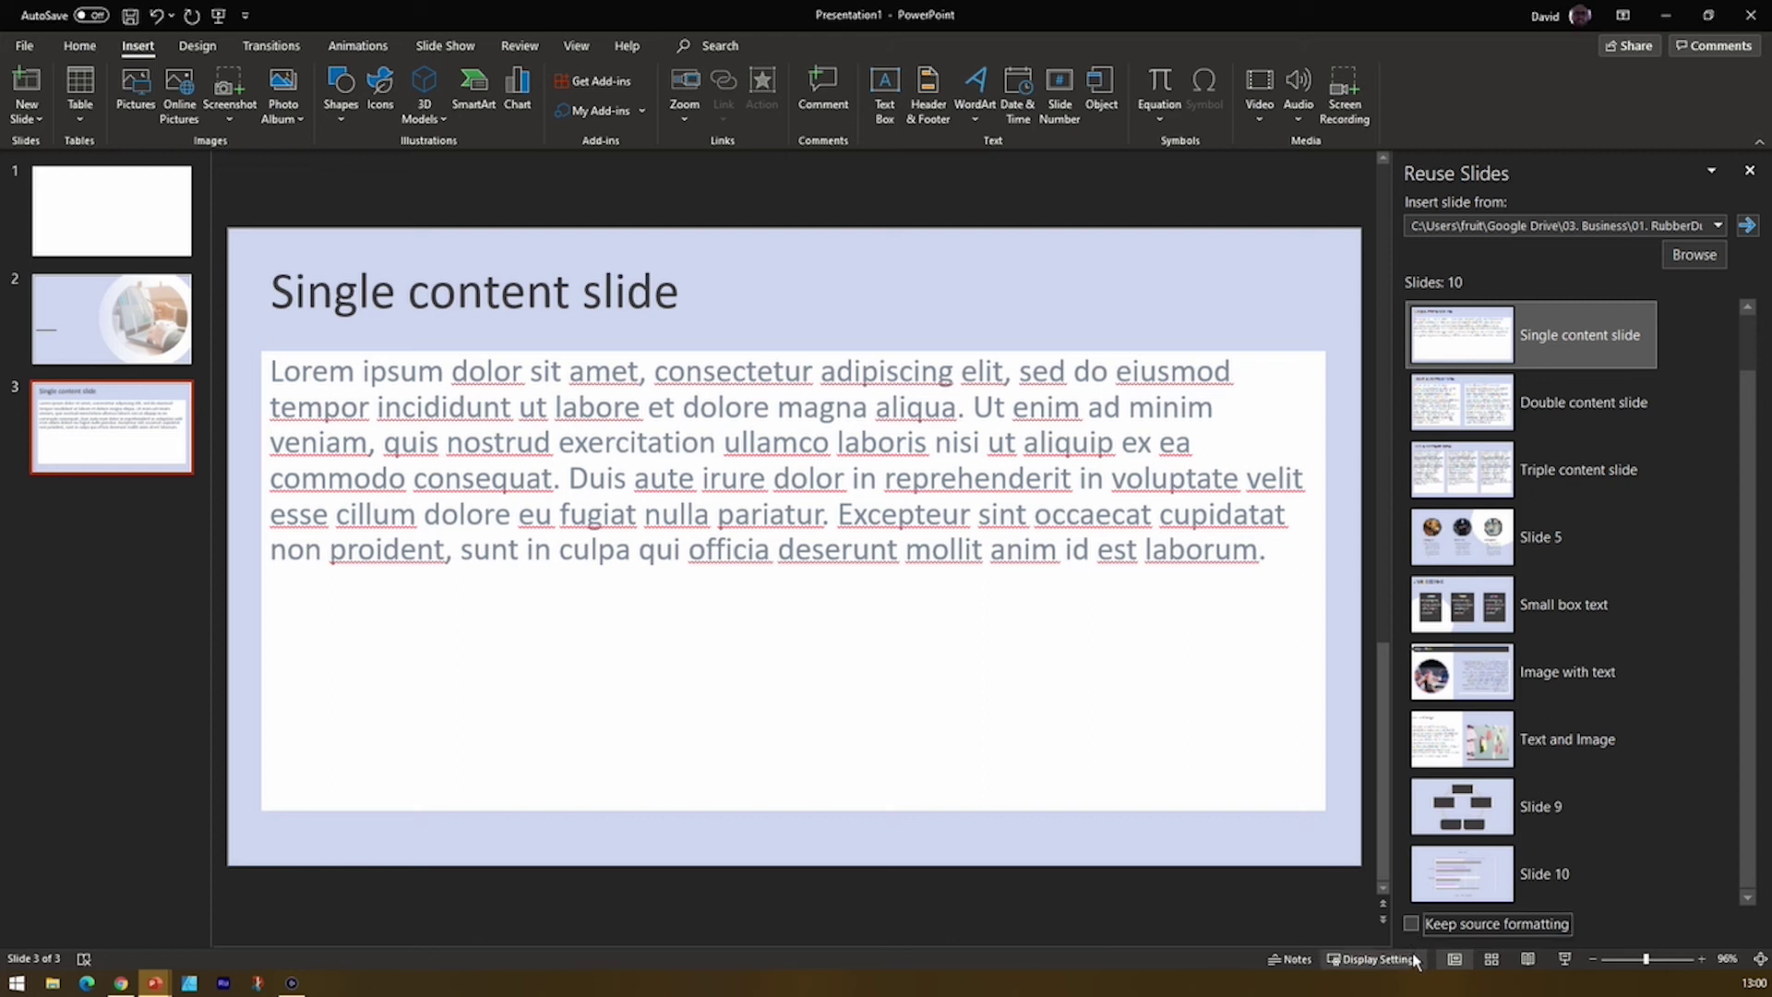